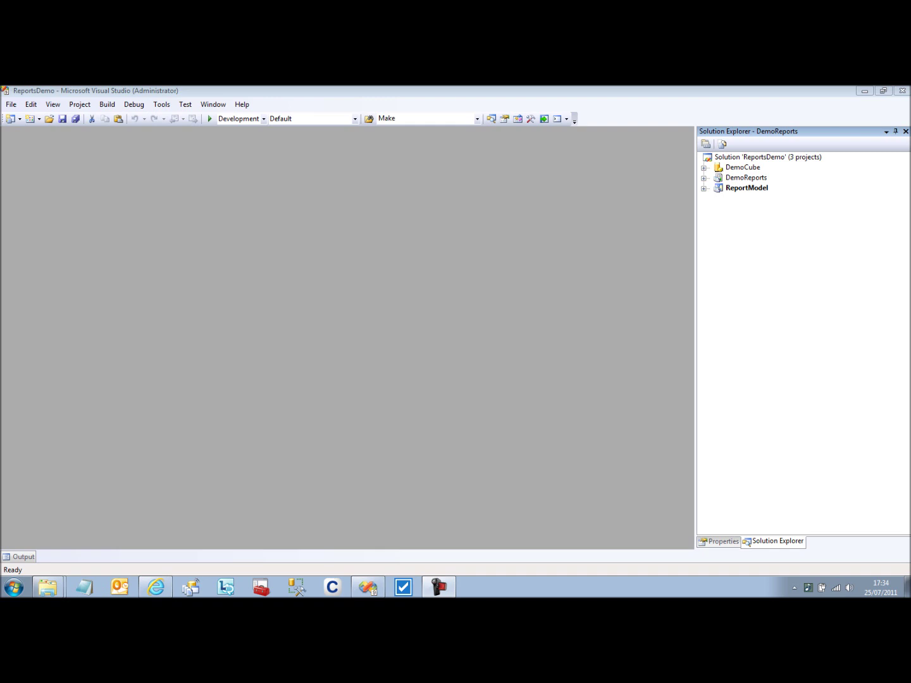
Open the DashBoard.rdl report from the DemoReports project and look over its subreports, charts and report links
left_click(746, 178)
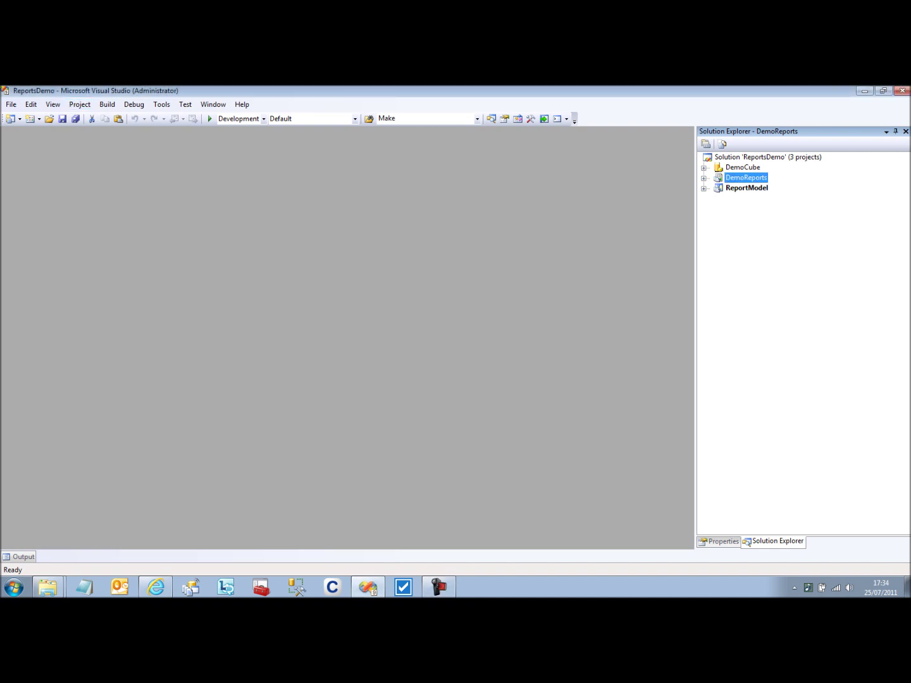
key("Right")
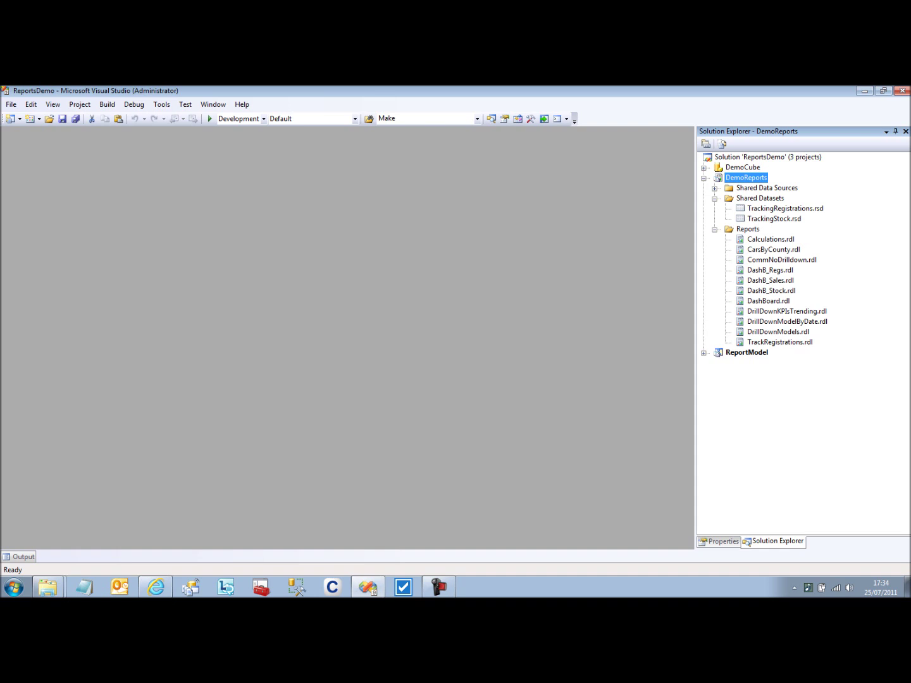
left_click(747, 228)
left_click(782, 260)
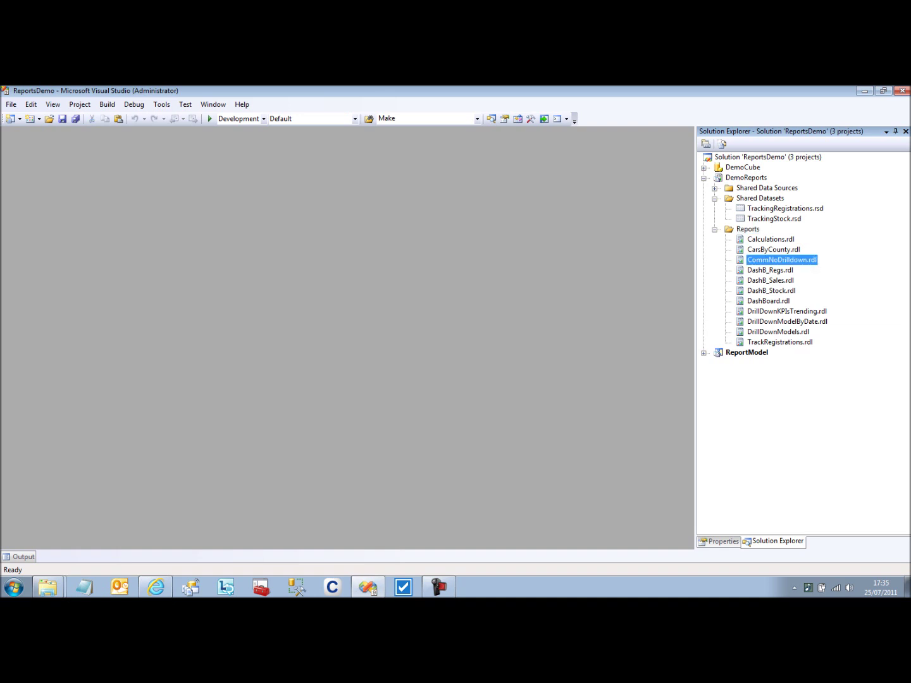
left_click(768, 300)
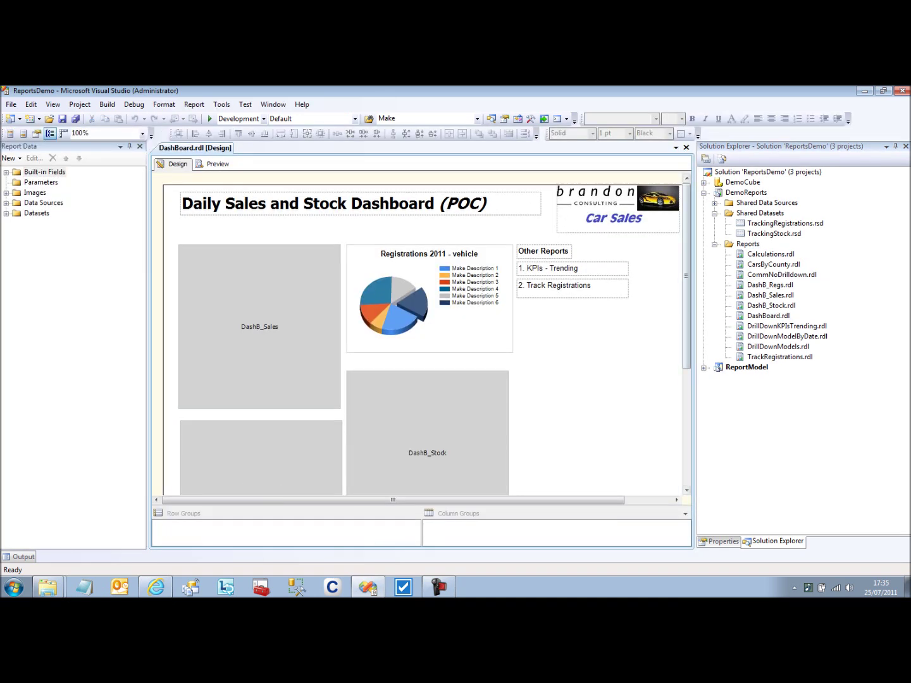
scroll(424, 334, "down", 5)
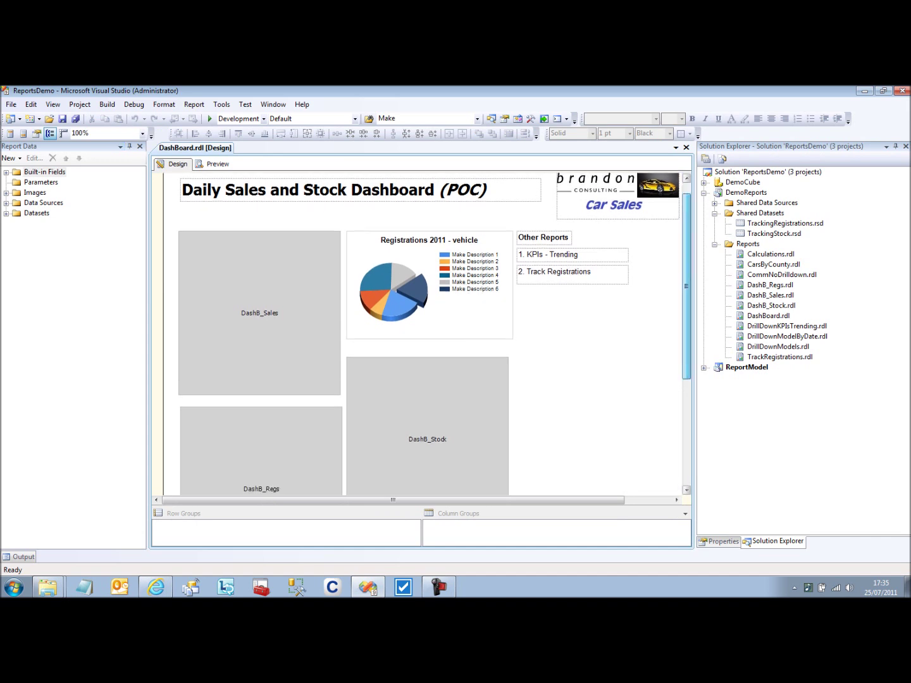
scroll(424, 333, "up", 4)
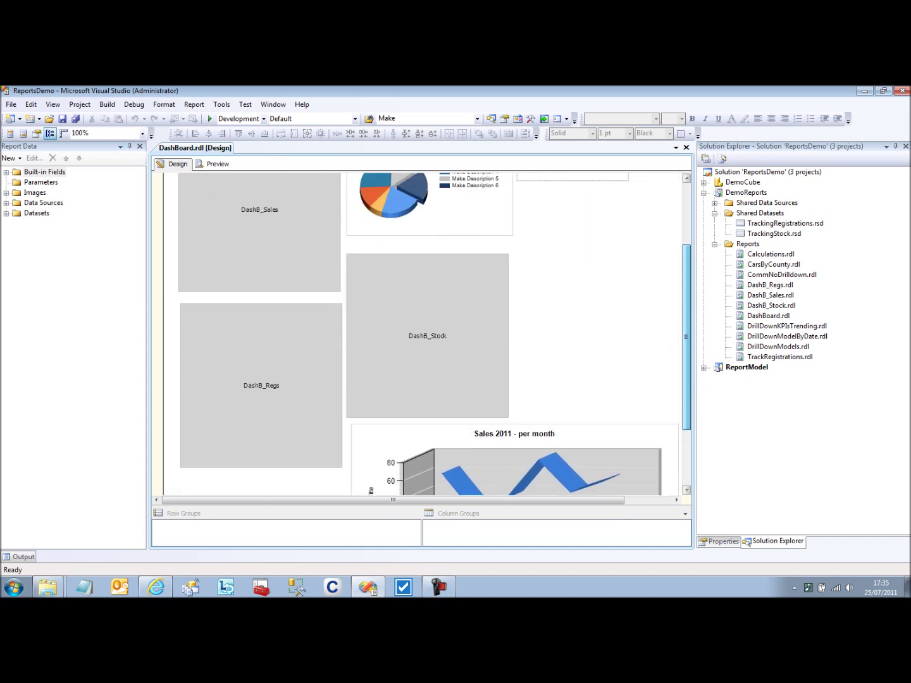
left_click(560, 219)
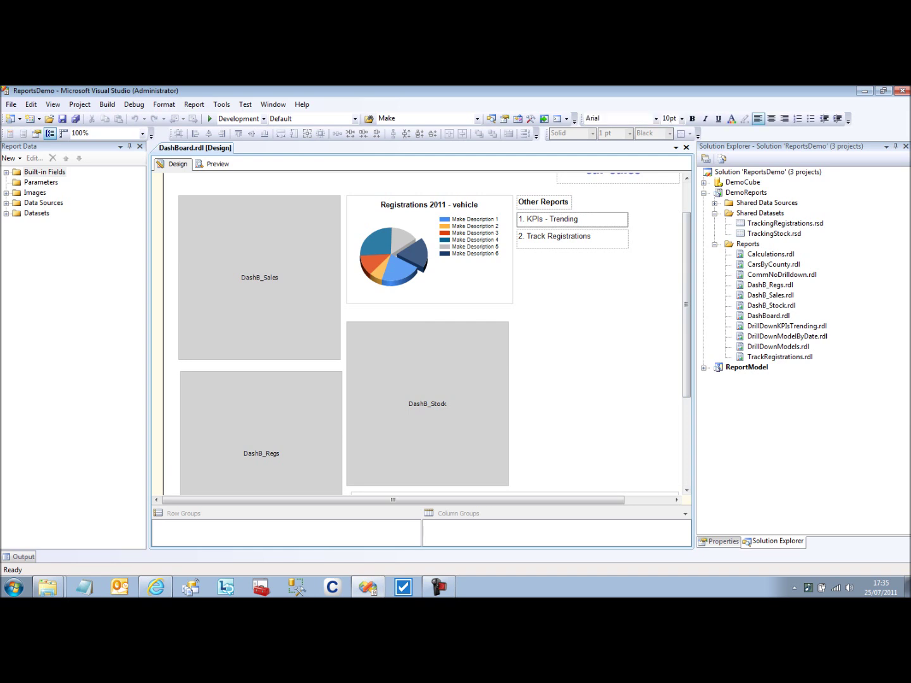
mouse_move(686, 297)
left_mouse_down()
mouse_move(686, 337)
mouse_move(687, 298)
left_mouse_up()
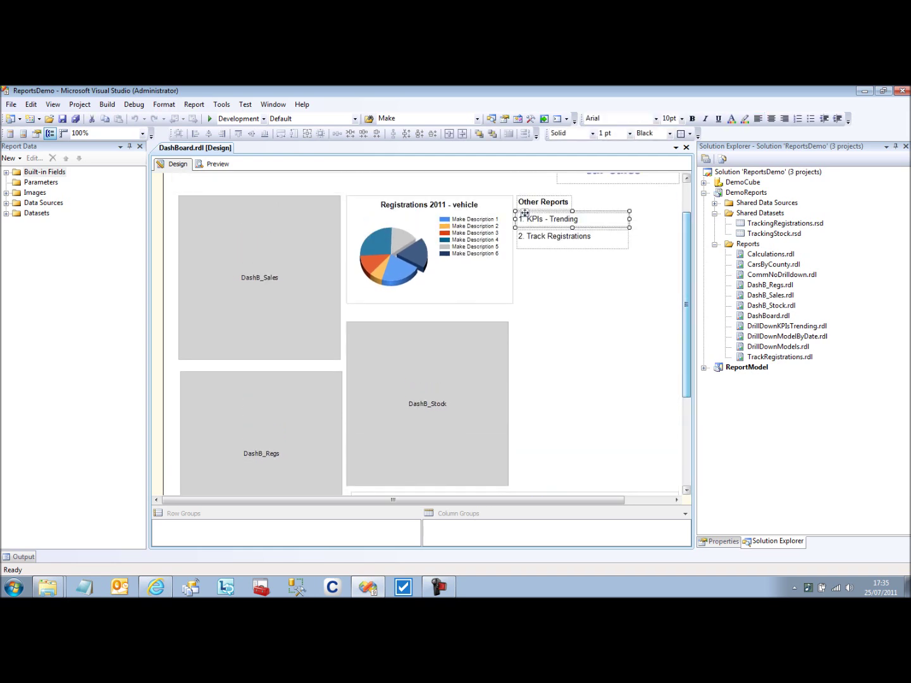
Open DashB_Sales.rdl, examine the DataSet1 query in the Query Designer and leave it without changes
left_click(769, 295)
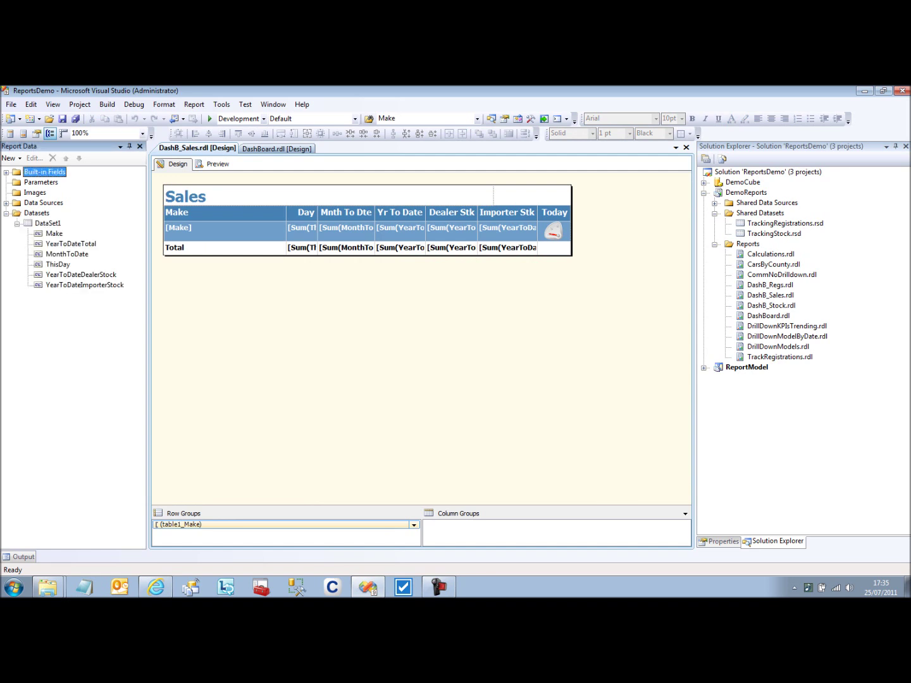
right_click(51, 223)
left_click(82, 260)
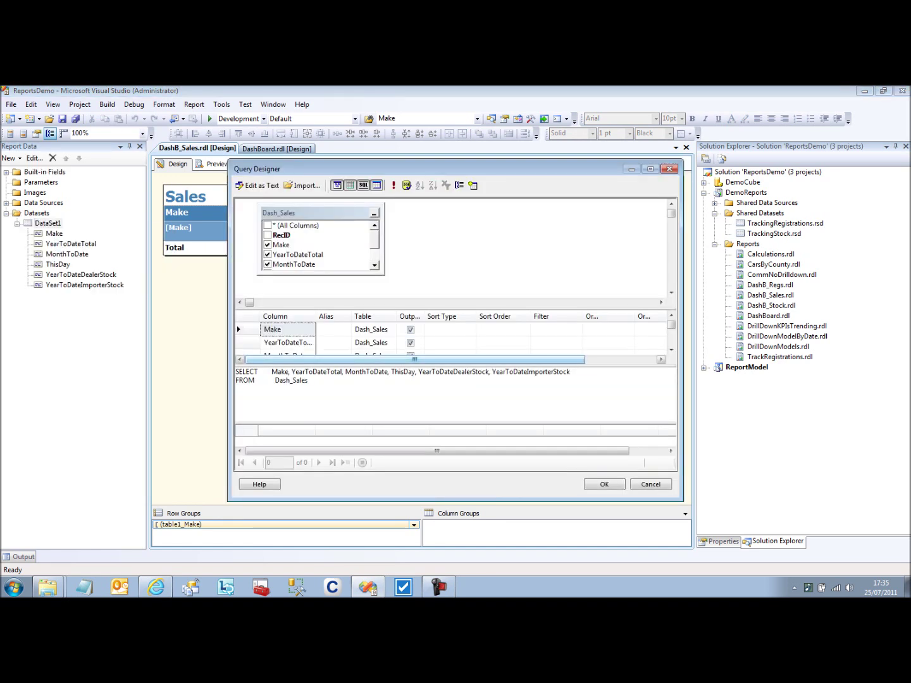
left_click(394, 185)
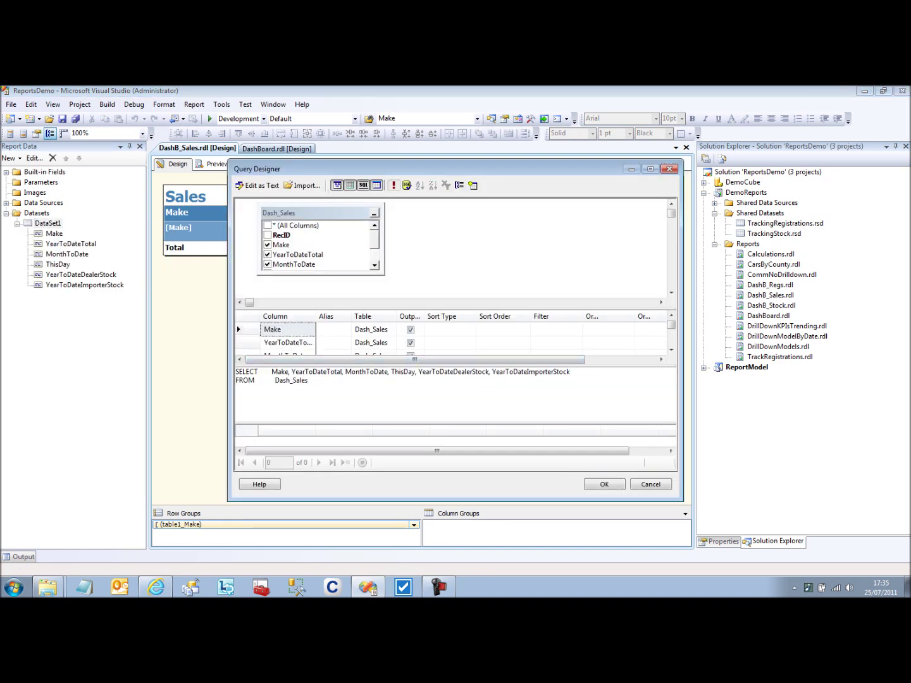
left_click(650, 484)
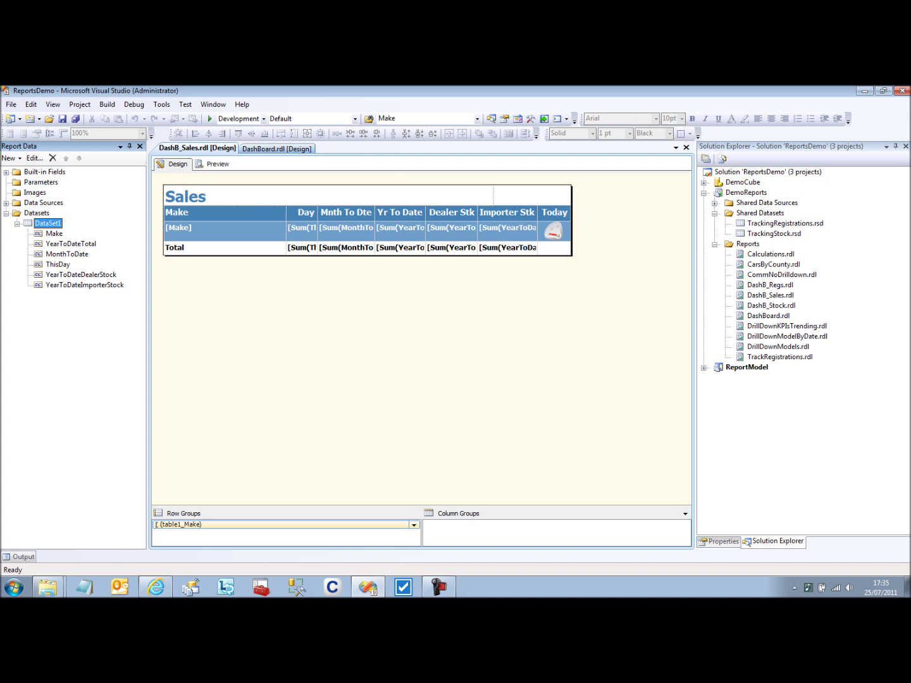
right_click(773, 295)
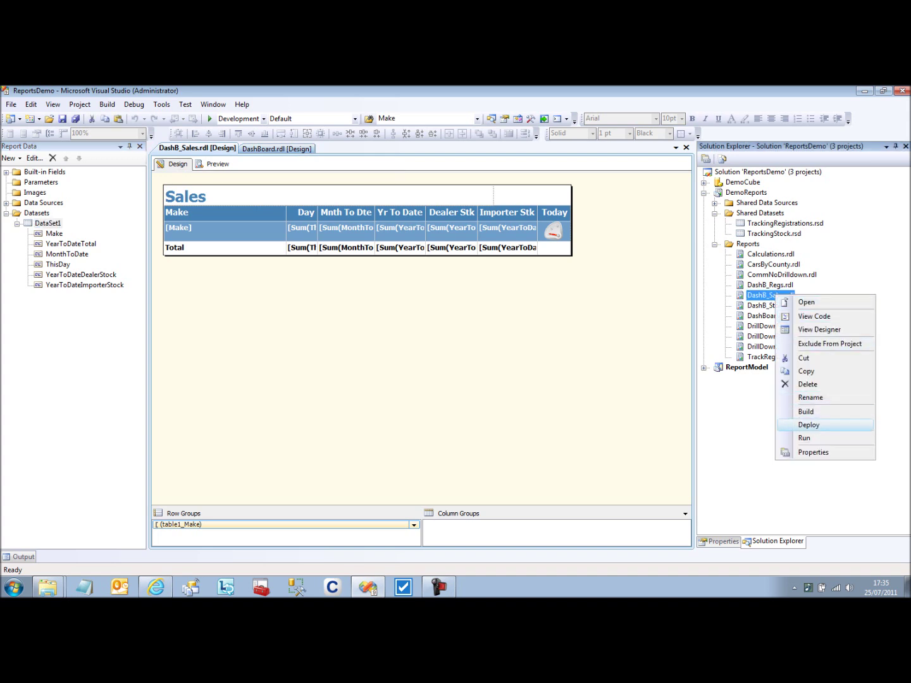
left_click(808, 424)
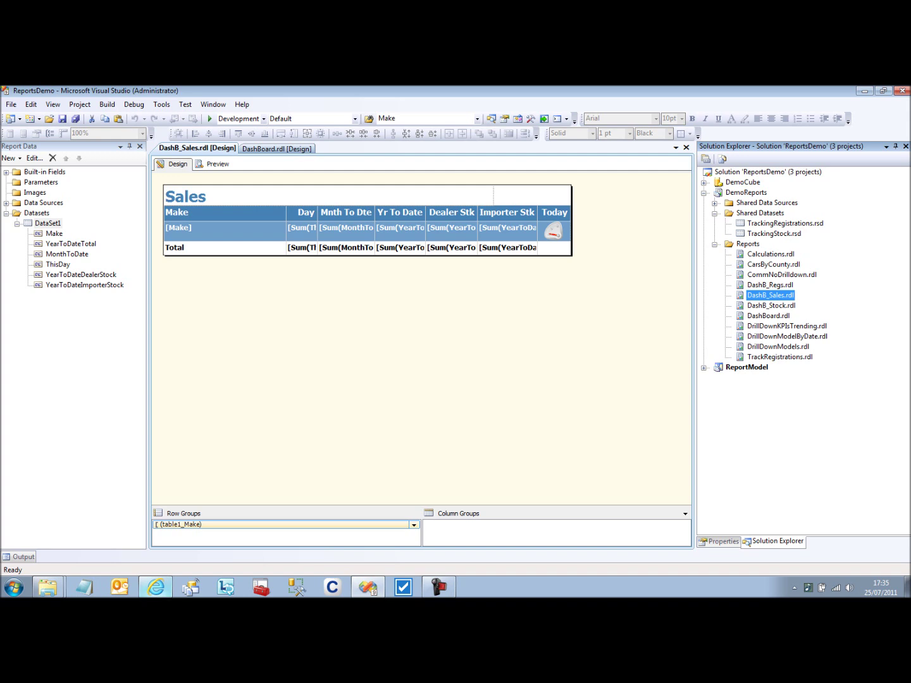
Switch to Report Manager in Internet Explorer, launch Report Builder from it and dismiss the Getting Started dialog
left_click(155, 587)
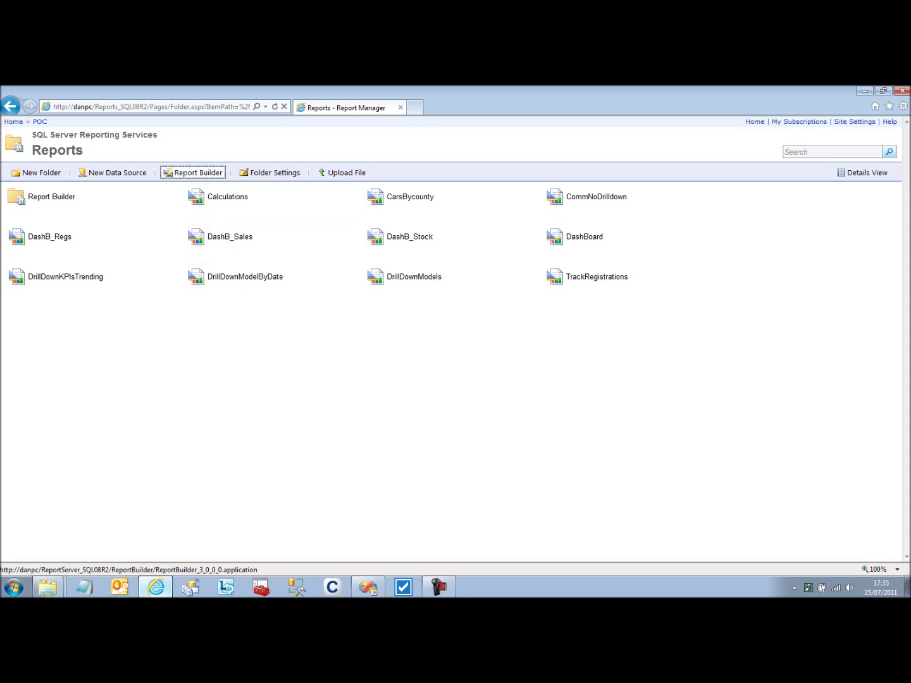
left_click(193, 172)
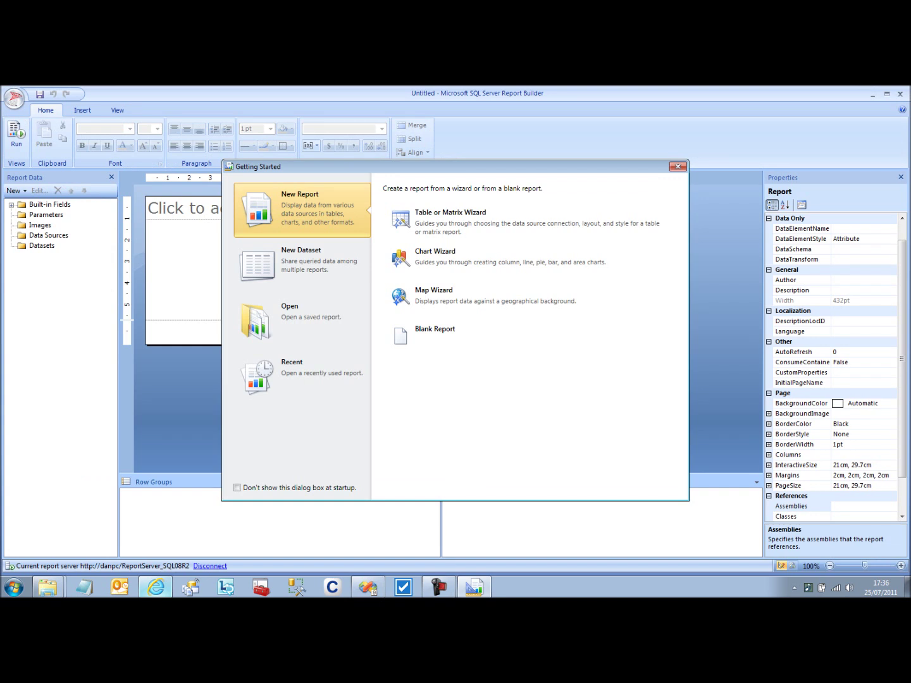
left_click(677, 167)
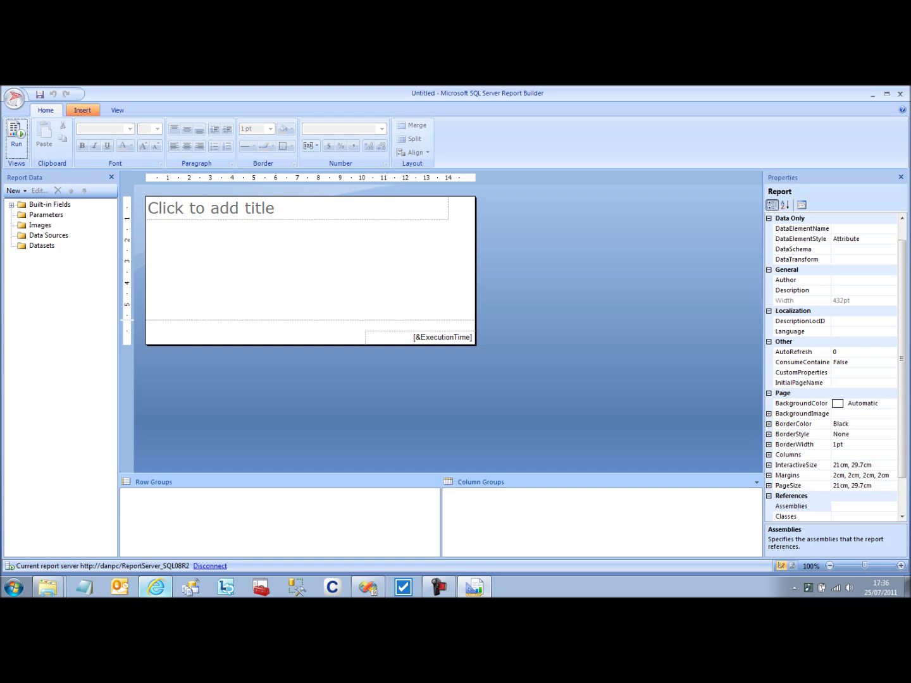
left_click(82, 110)
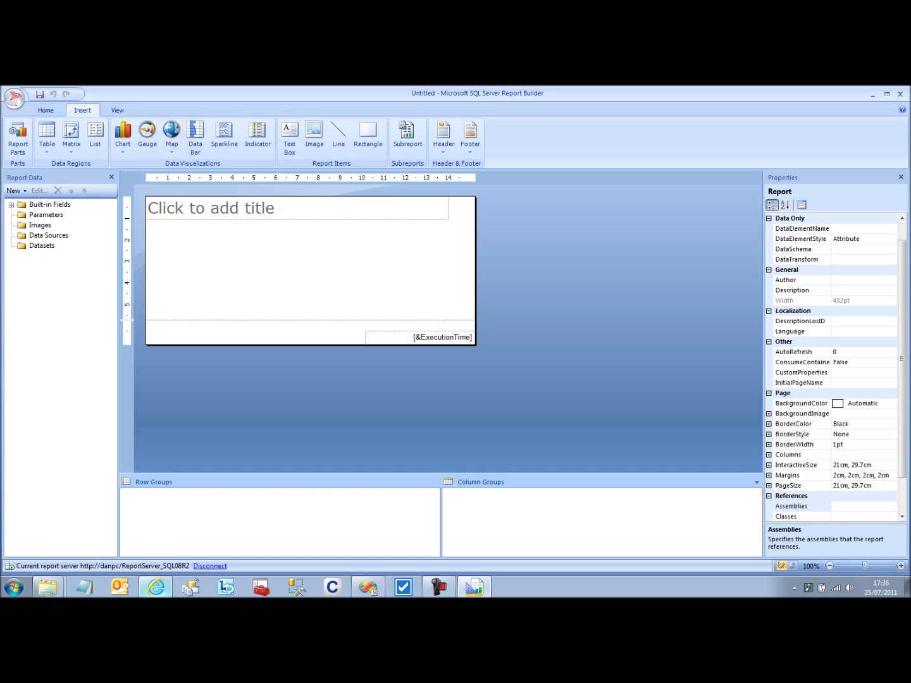
left_click(117, 110)
left_click(46, 110)
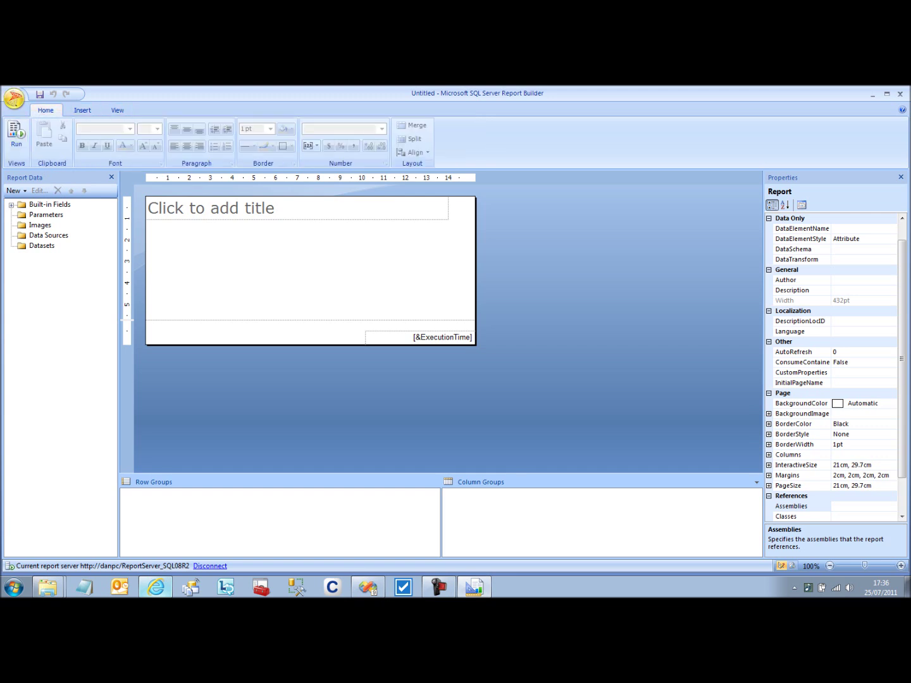
Start a new report with the Chart Wizard, creating a dataset on the Demo_DataModel connection
key("ctrl+n")
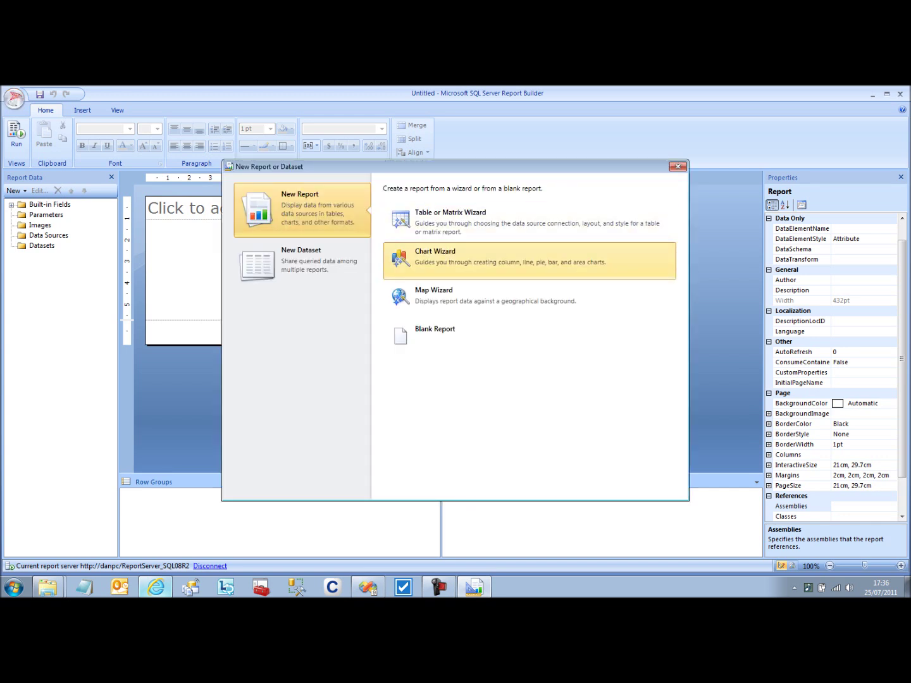
left_click(529, 261)
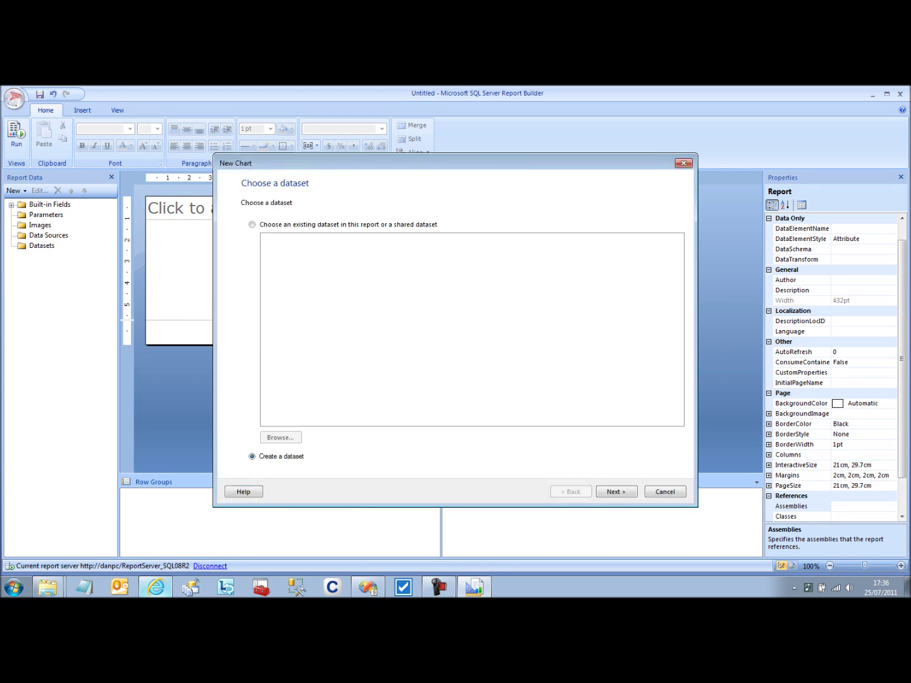
key("Return")
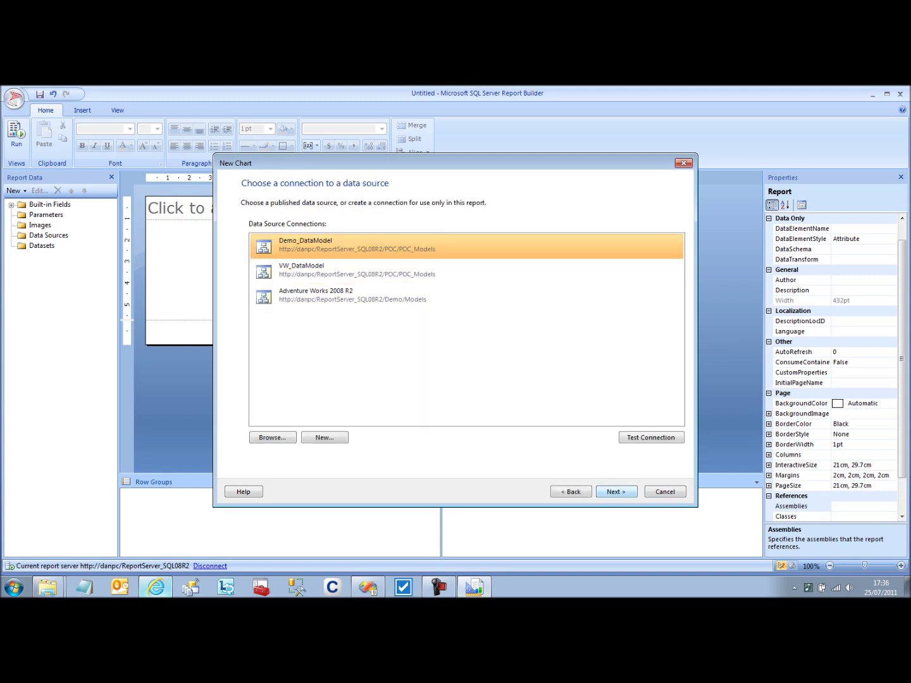
key("Return")
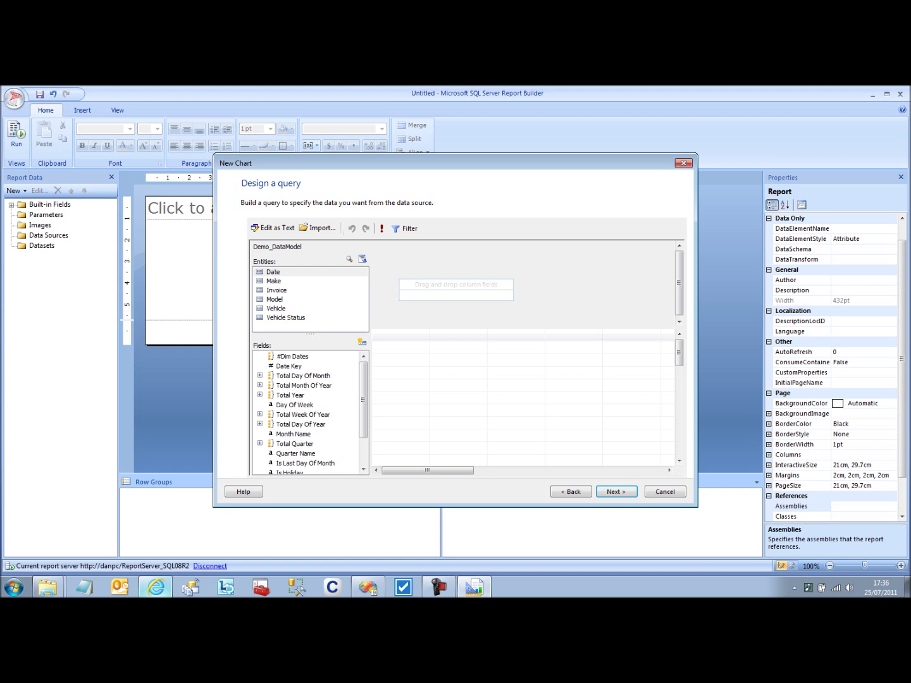
Add Make Description from the Make entity and Comm No from the related POCINVs entity to the query
left_click(273, 281)
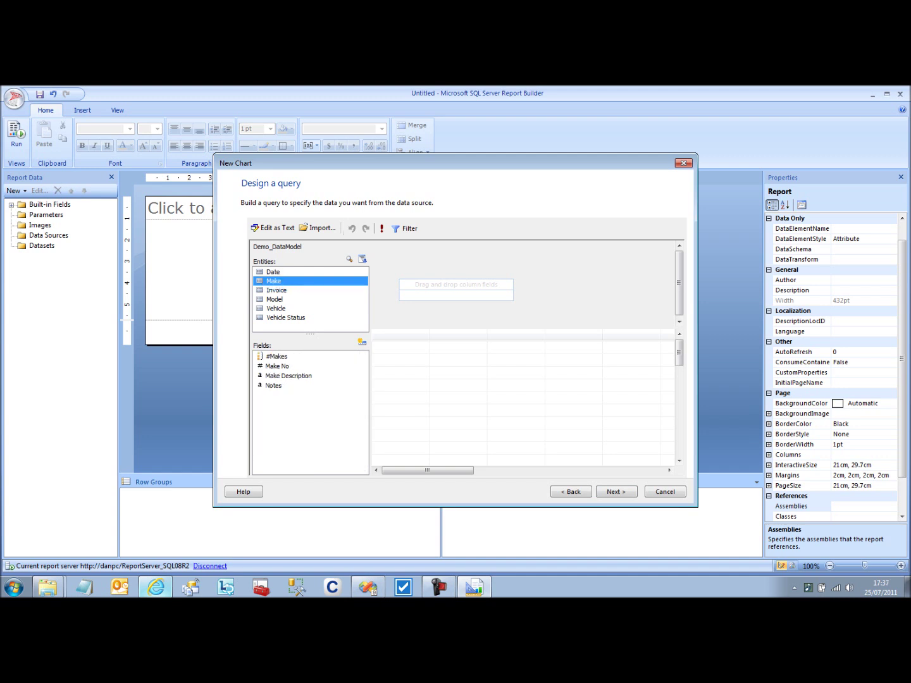
left_click_drag(288, 376, 455, 289)
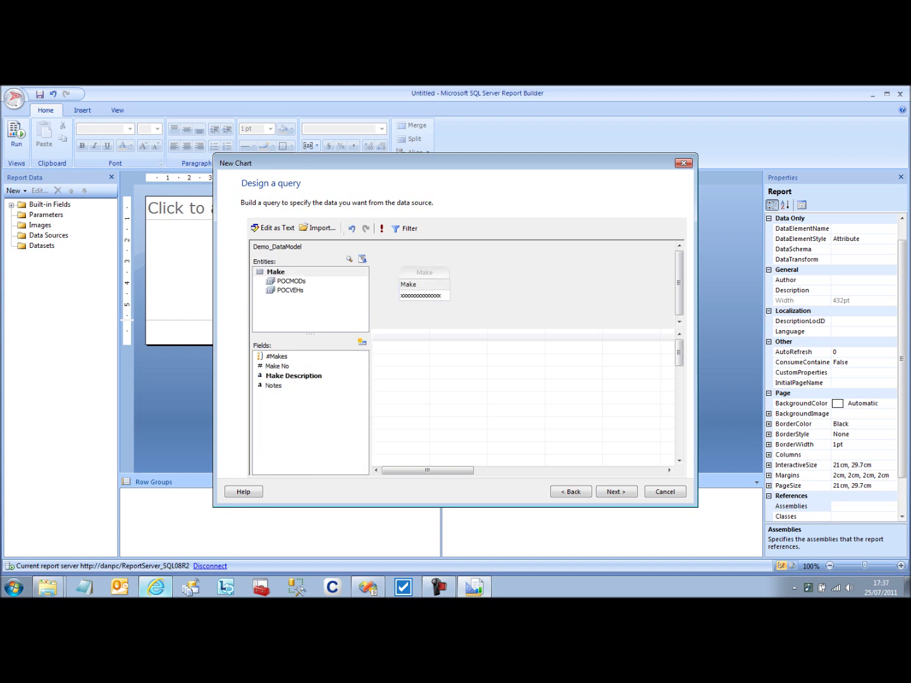
left_click(290, 290)
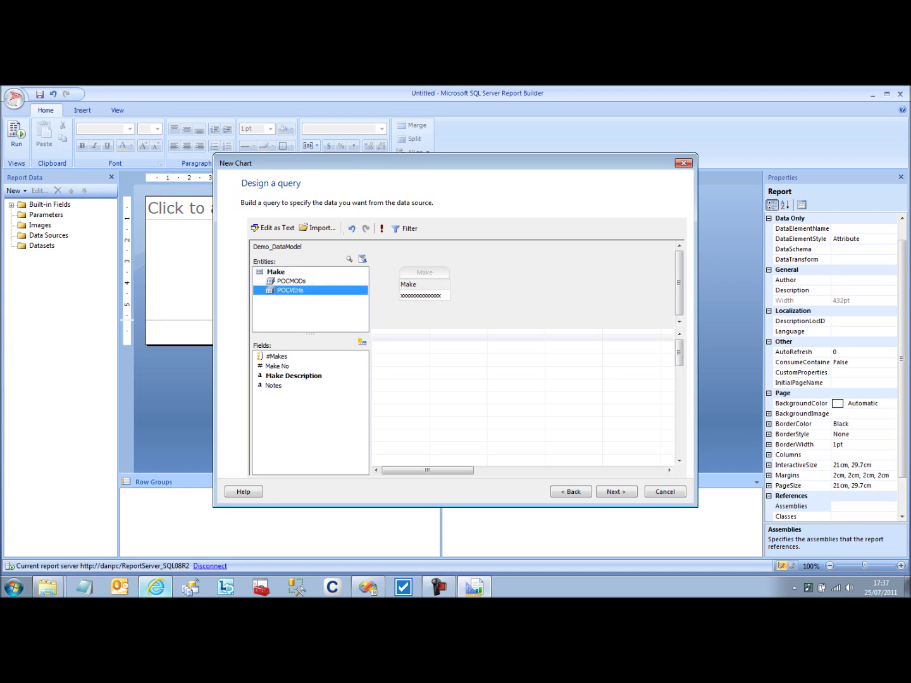
left_click(301, 327)
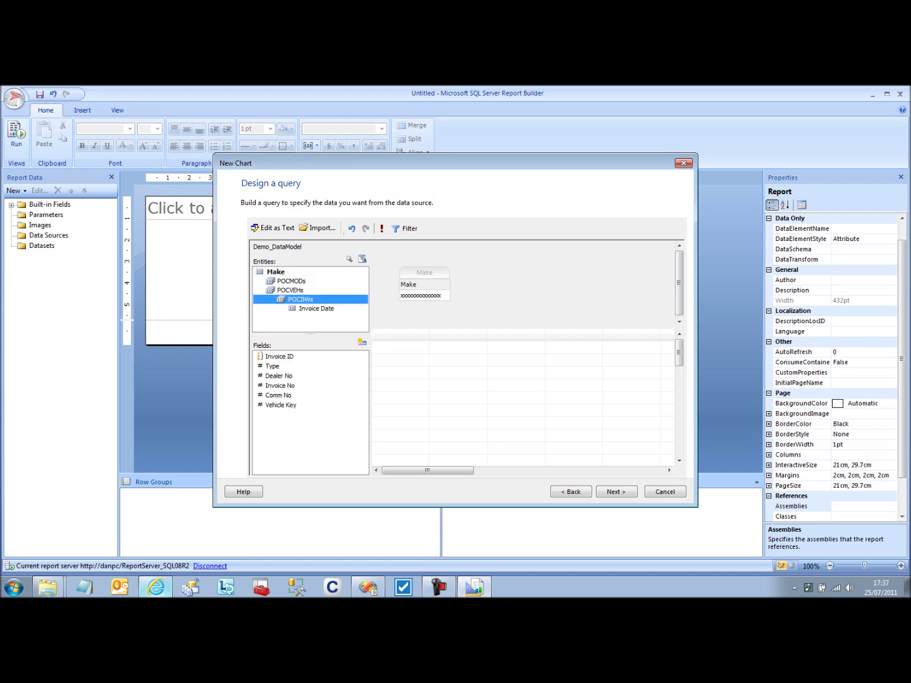
left_click(279, 395)
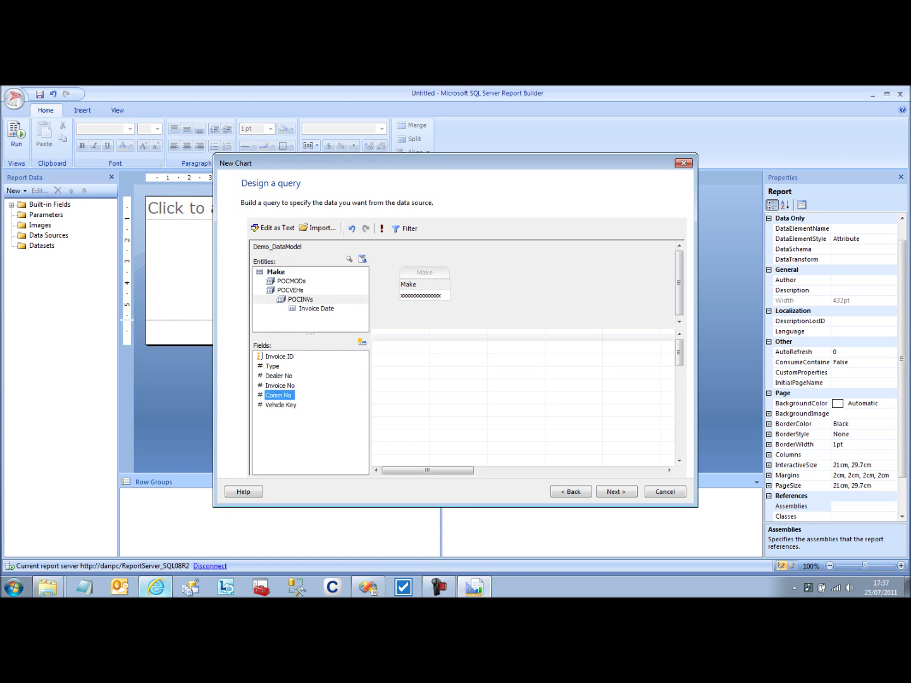
double_click(278, 395)
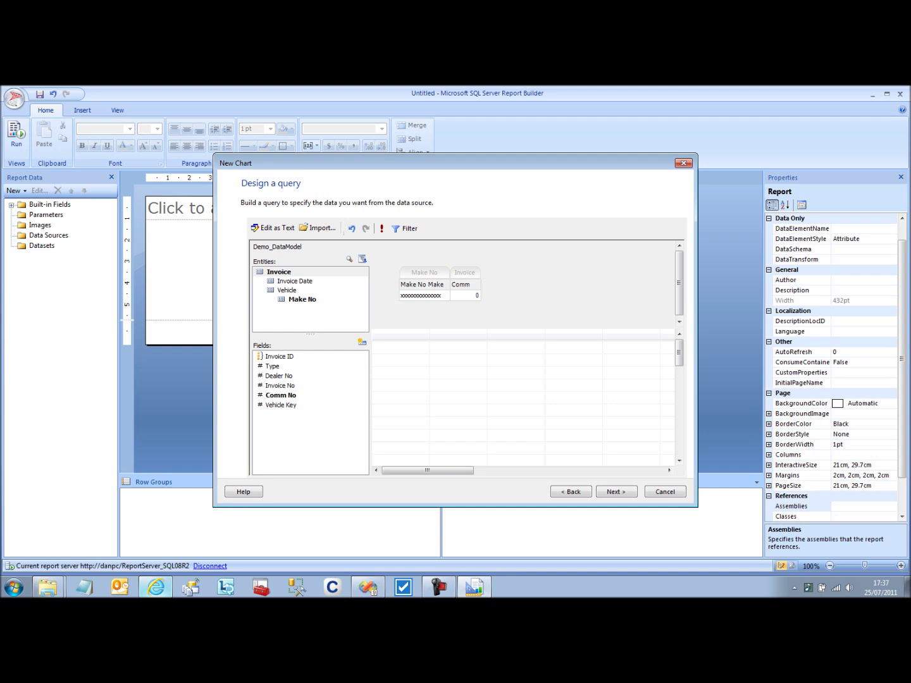
Add the Year field of Invoice Date to the query, run it and continue to the chart type selection
left_click(294, 281)
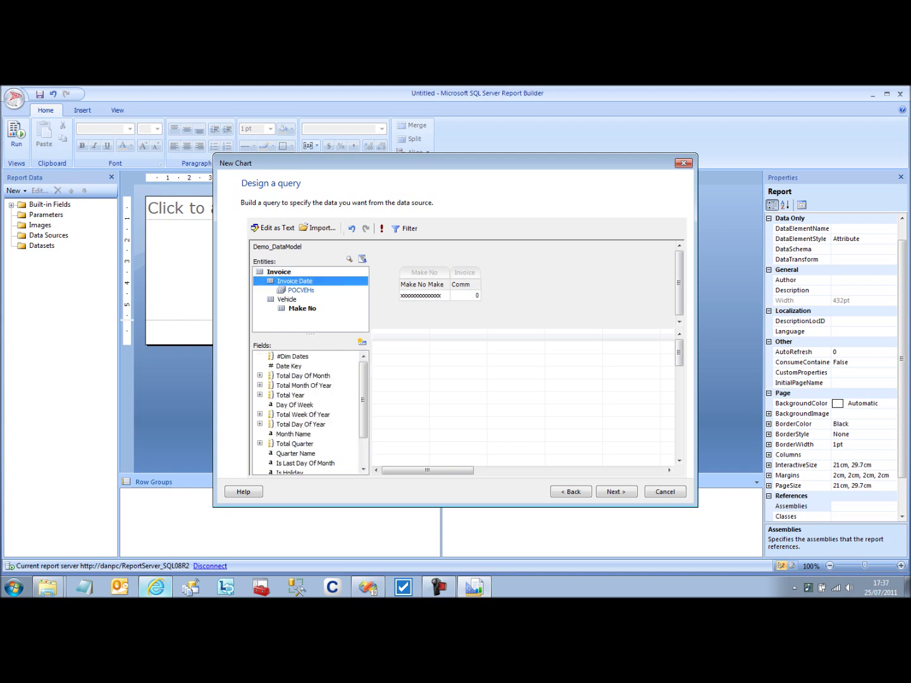
left_click(260, 395)
double_click(293, 405)
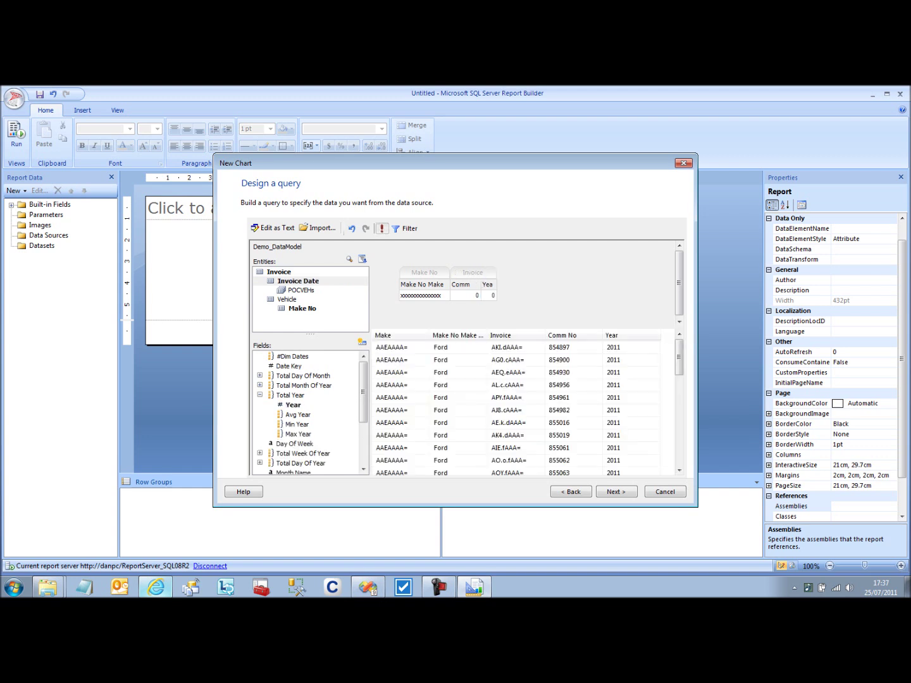
left_click(616, 491)
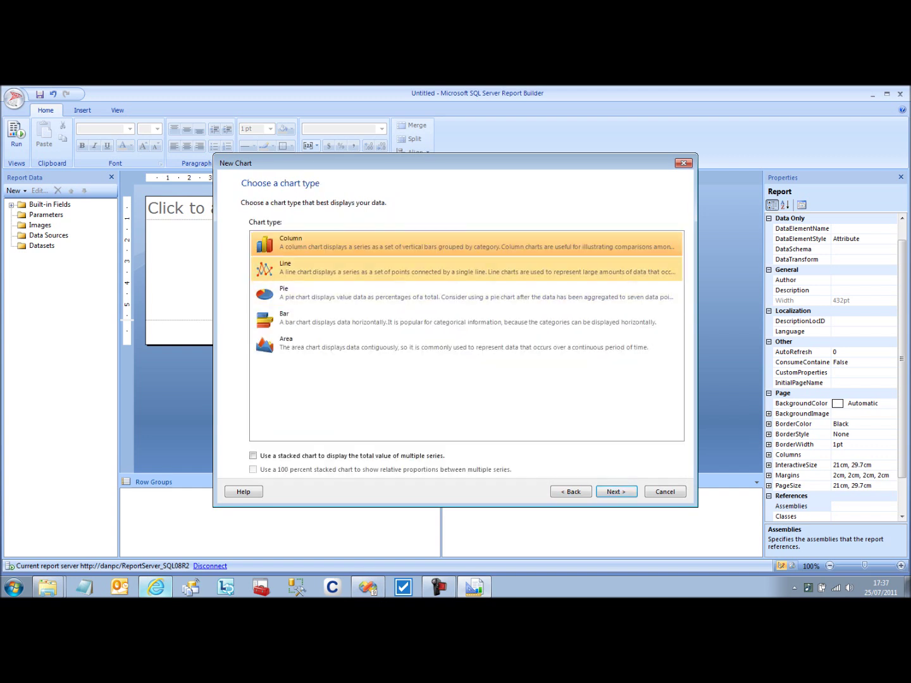
Choose the Line chart type and assign Make_No_Make_Description as the chart's series
left_click(466, 269)
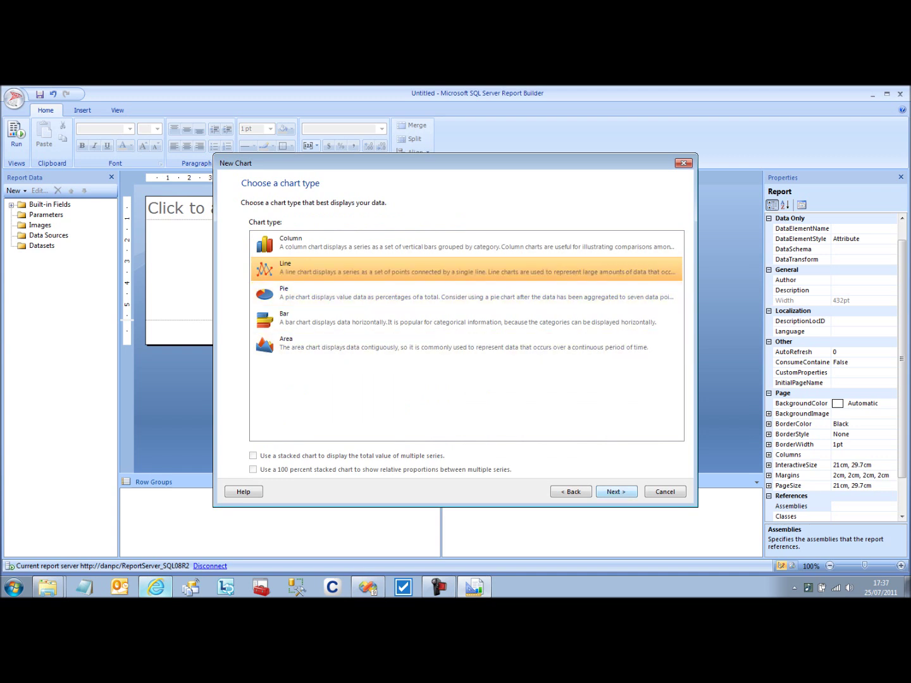
left_click(616, 492)
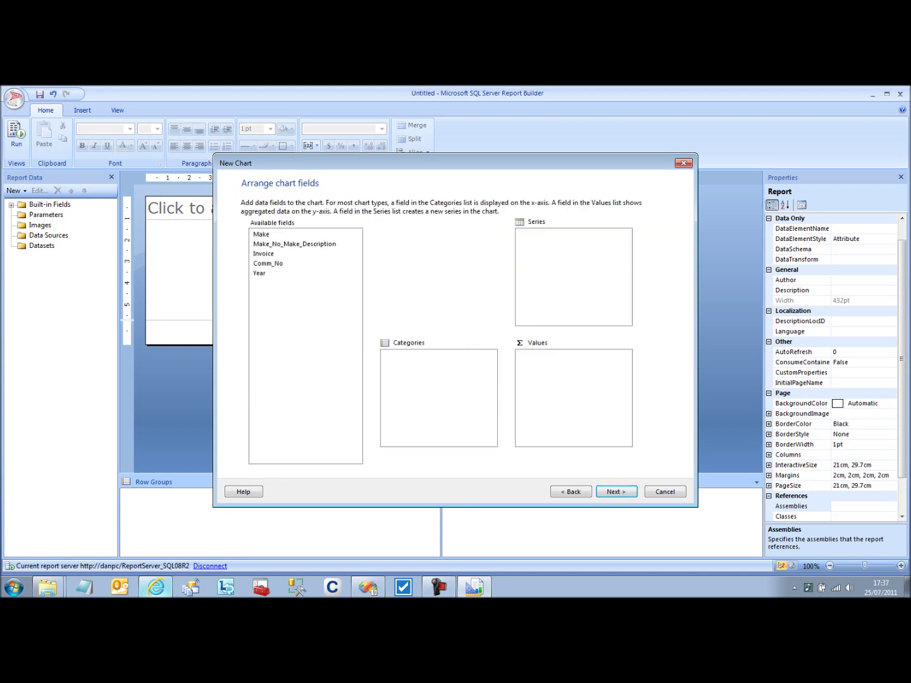
left_click(294, 243)
left_click_drag(294, 244, 557, 234)
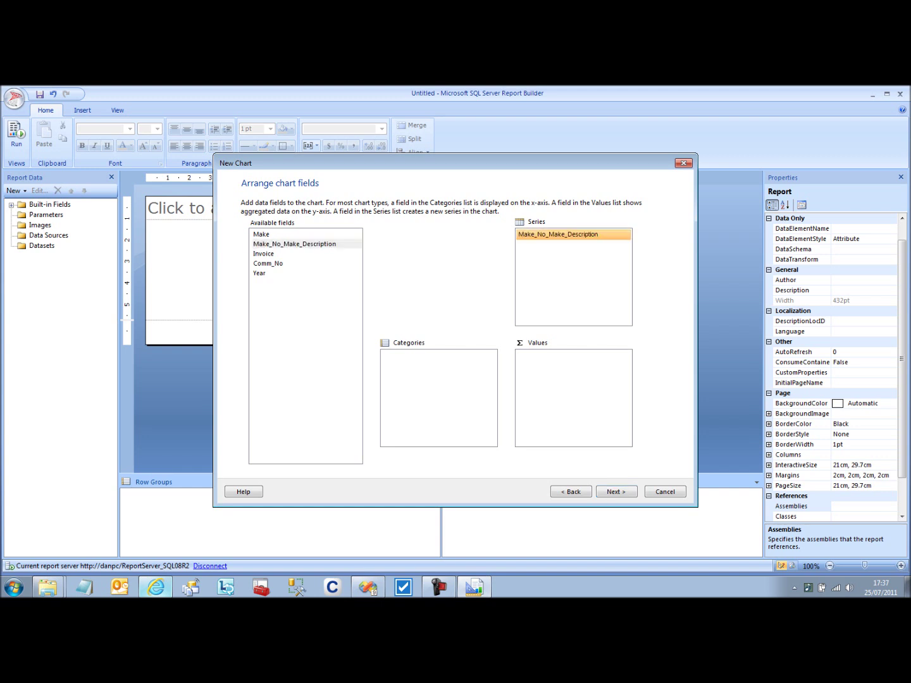
Assign Year as the chart's category and the count of Comm_No as its values, and finish the chart in the Generic style
left_click_drag(259, 273, 573, 356)
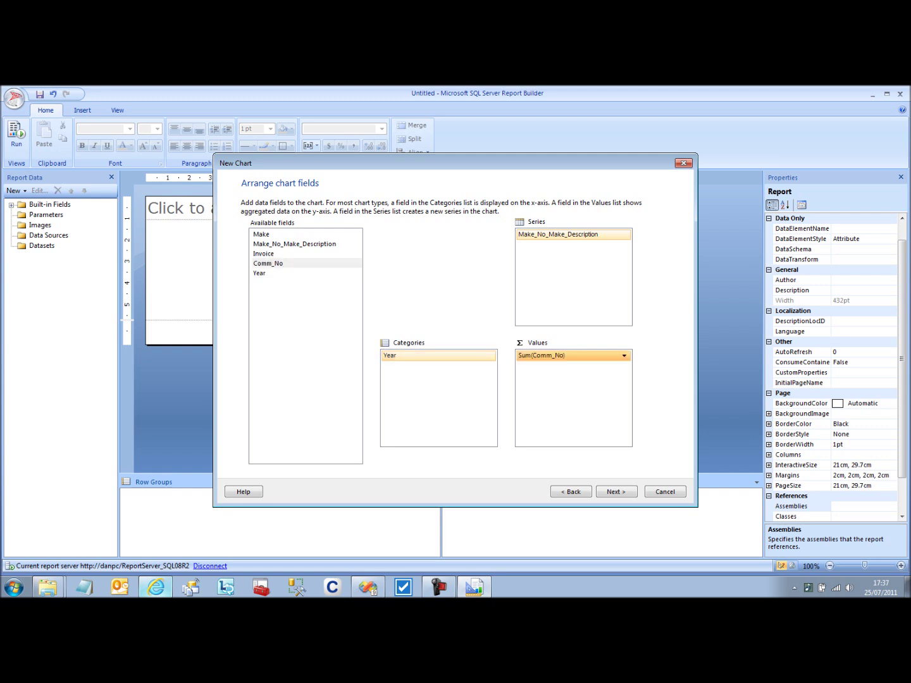
left_click(624, 356)
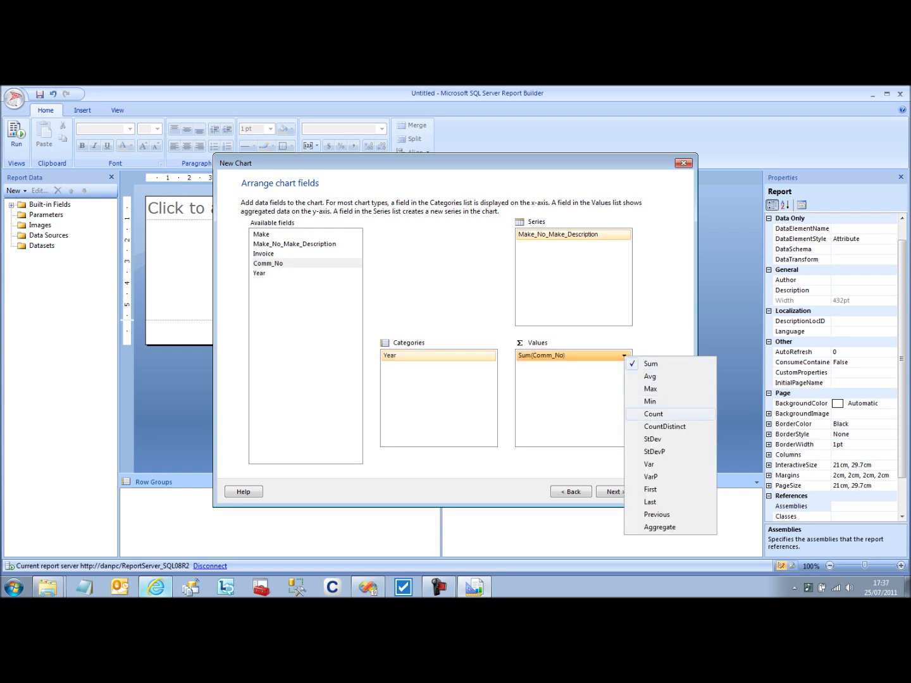
left_click(652, 415)
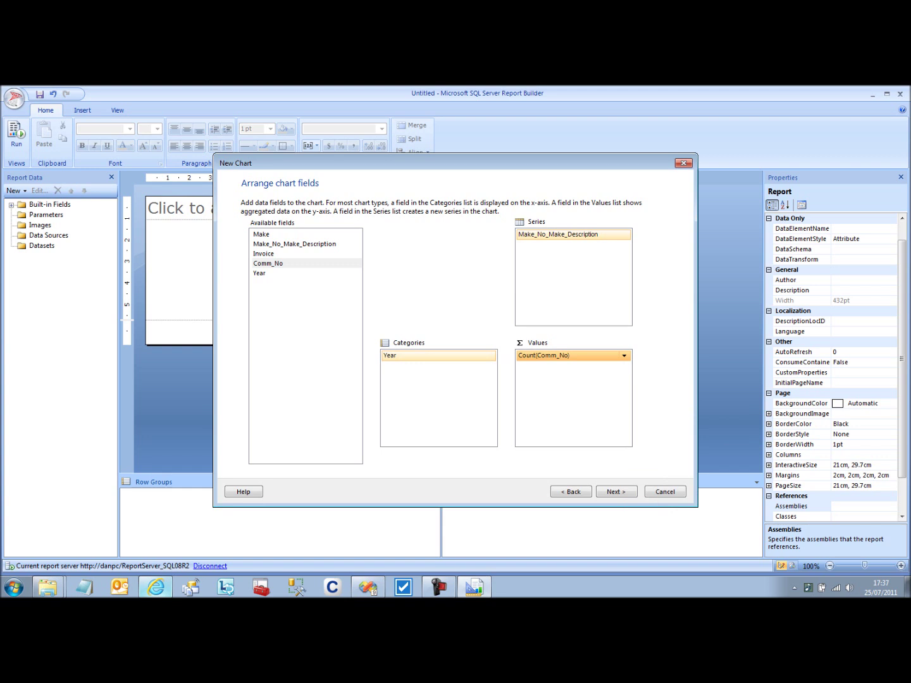
left_click(616, 491)
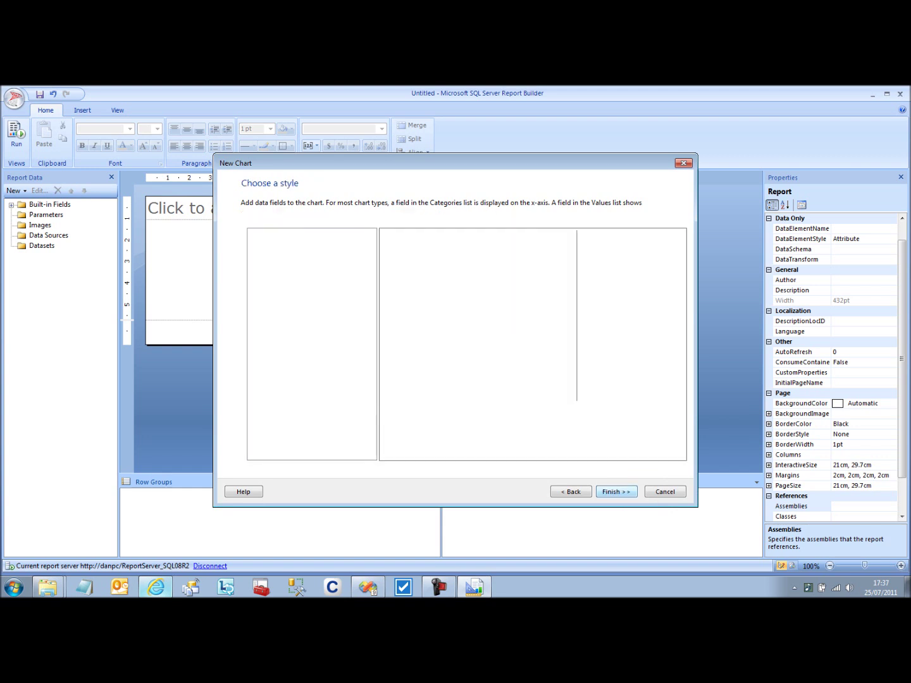
left_click(261, 248)
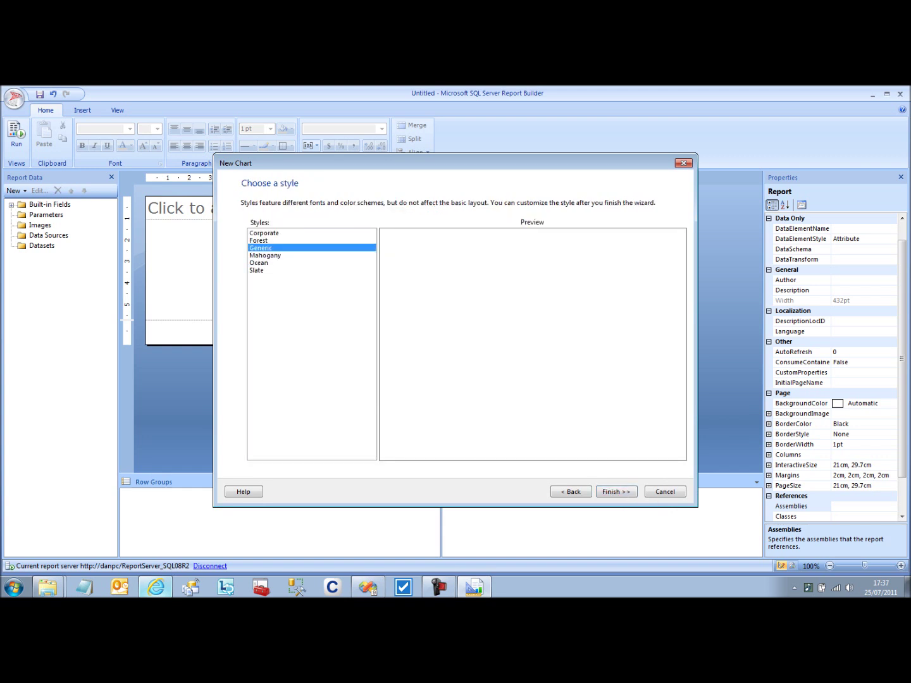
left_click(616, 492)
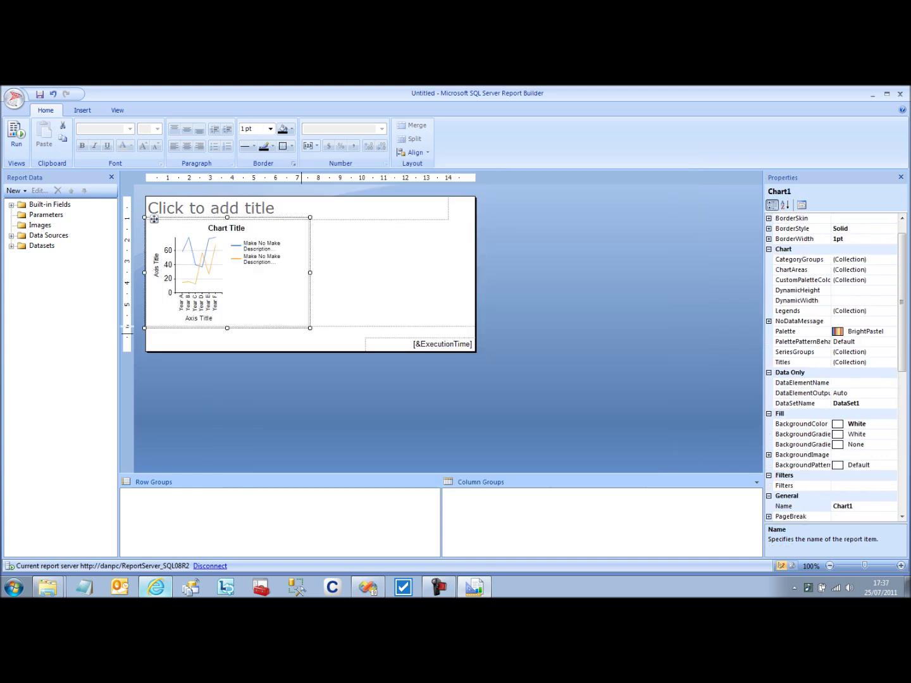
Enlarge the chart to about 20 cm wide by 10 cm high and title the report "Car Sales"
left_click_drag(310, 328, 576, 429)
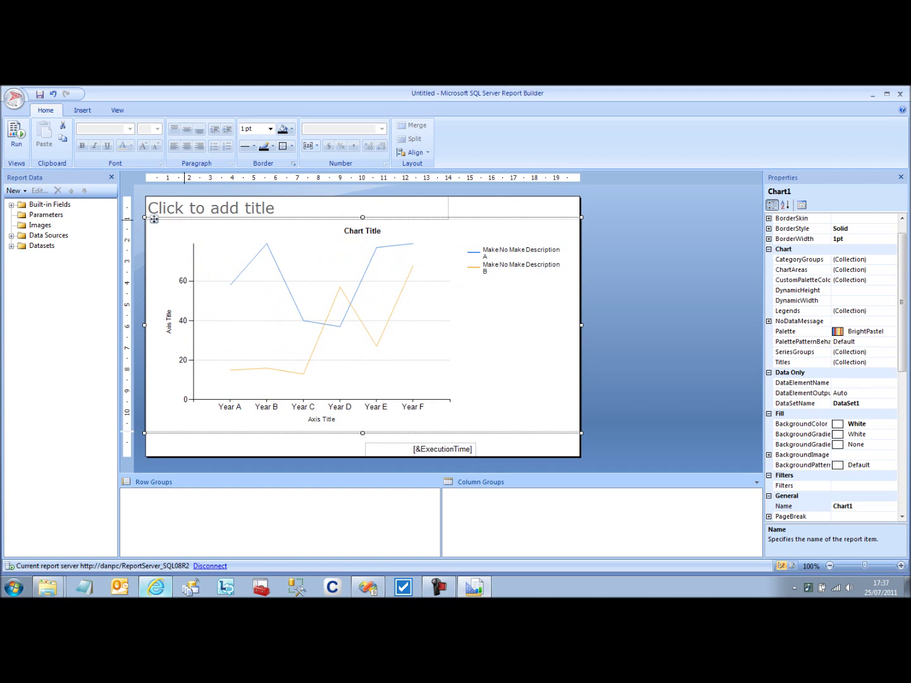
left_click(243, 208)
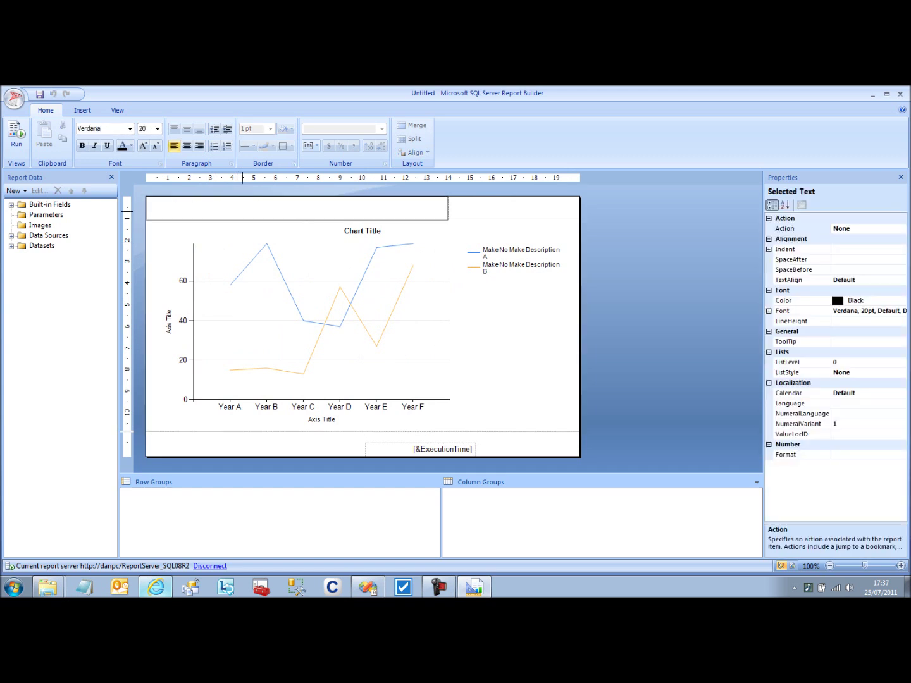
type("Car Sales")
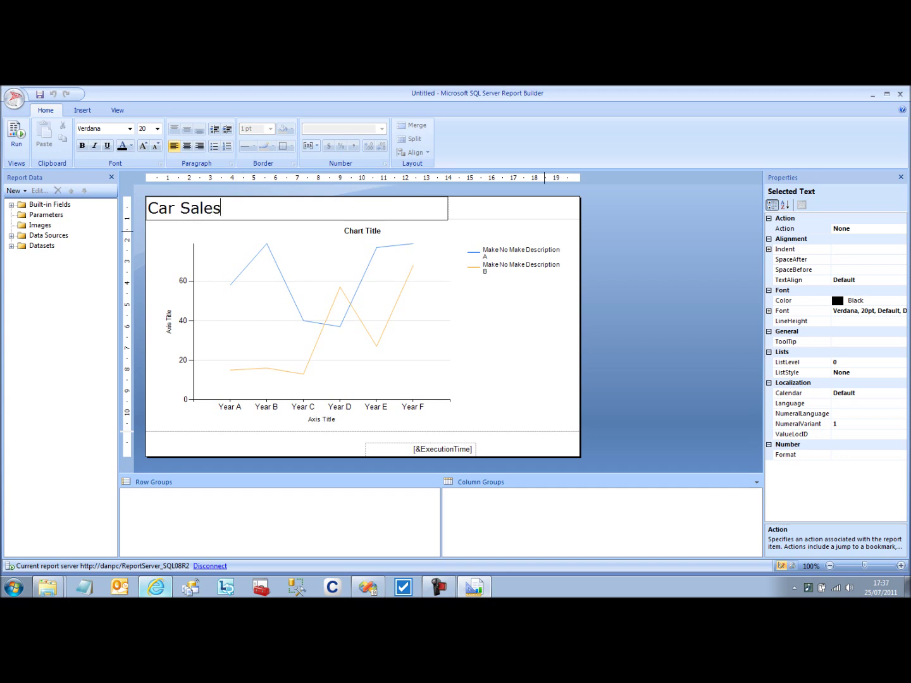
left_click(154, 219)
Save the report as DemoReport101.rdl in the POC/Reports folder on the report server and run it
key("ctrl+s")
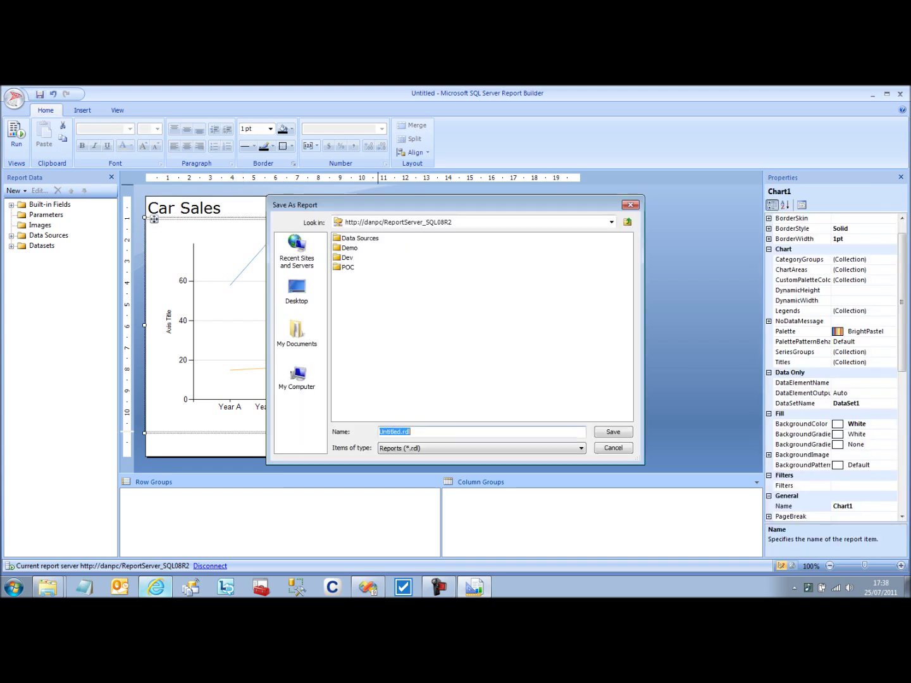
double_click(347, 267)
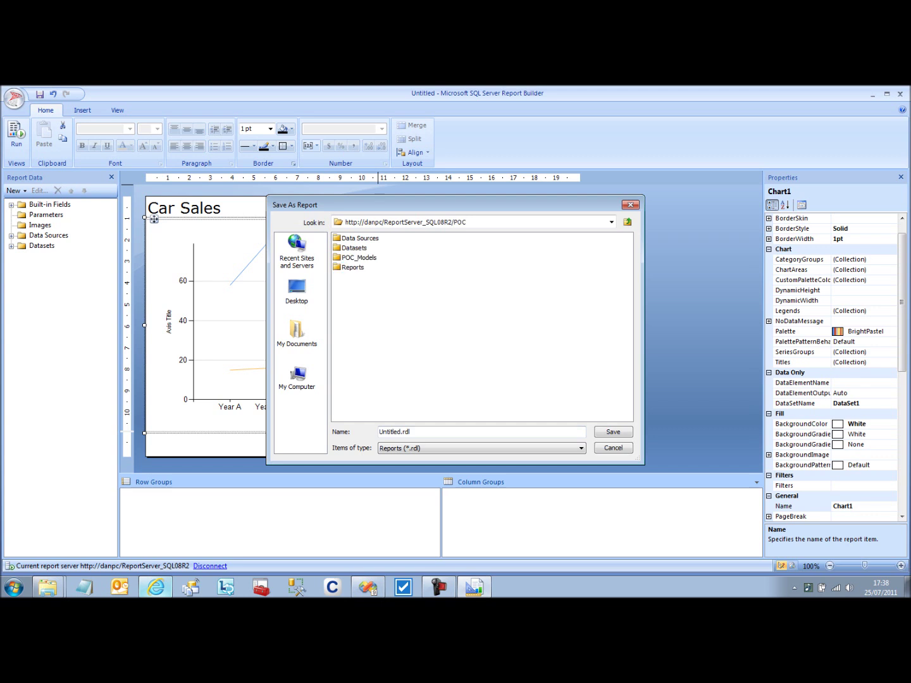
double_click(352, 267)
left_click_drag(401, 431, 378, 431)
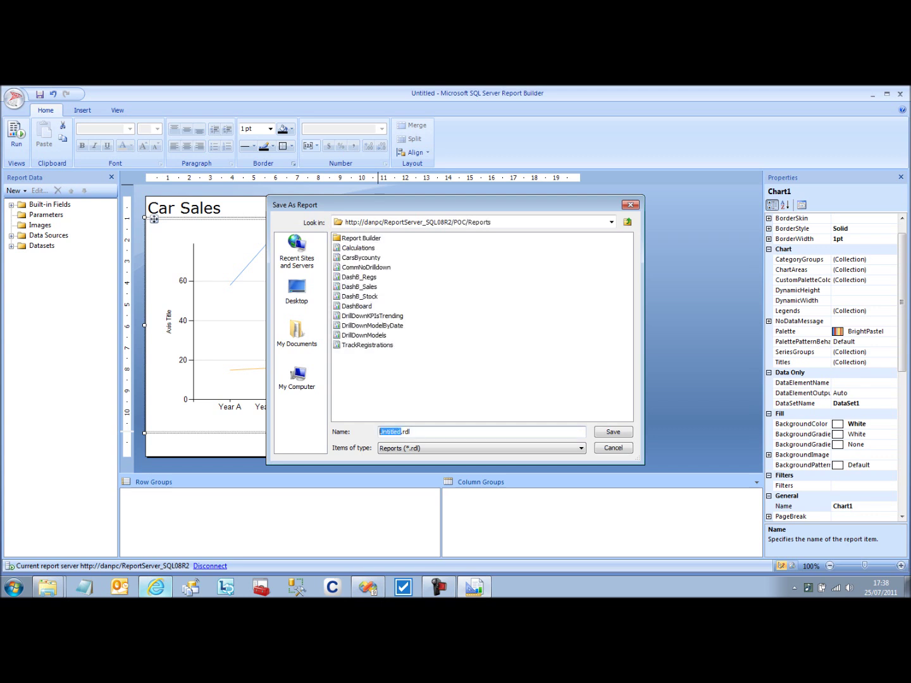
type("DemoReport2")
key("BackSpace")
type("101")
left_click(613, 431)
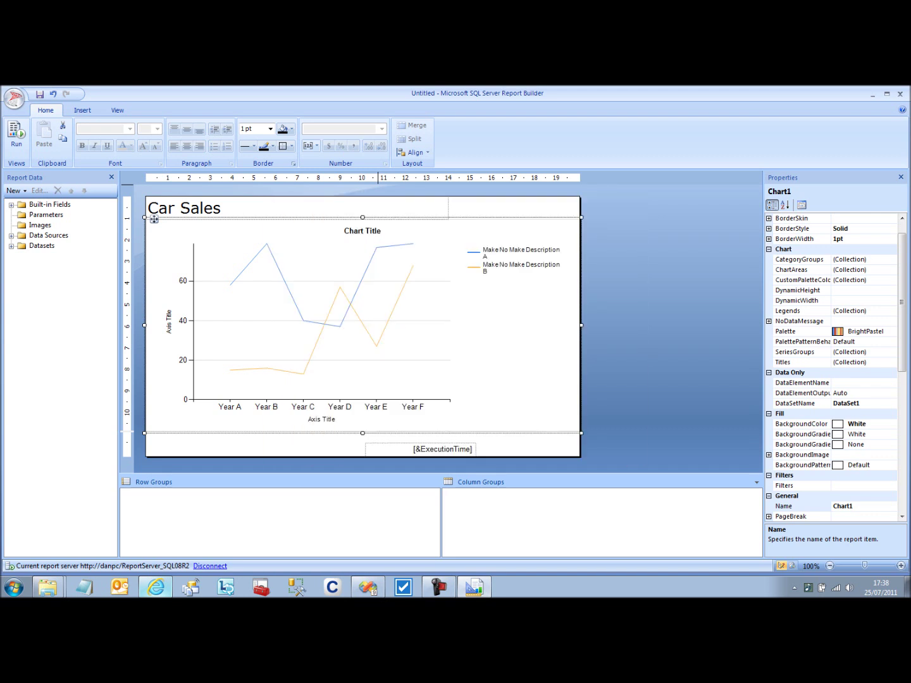
left_click(17, 135)
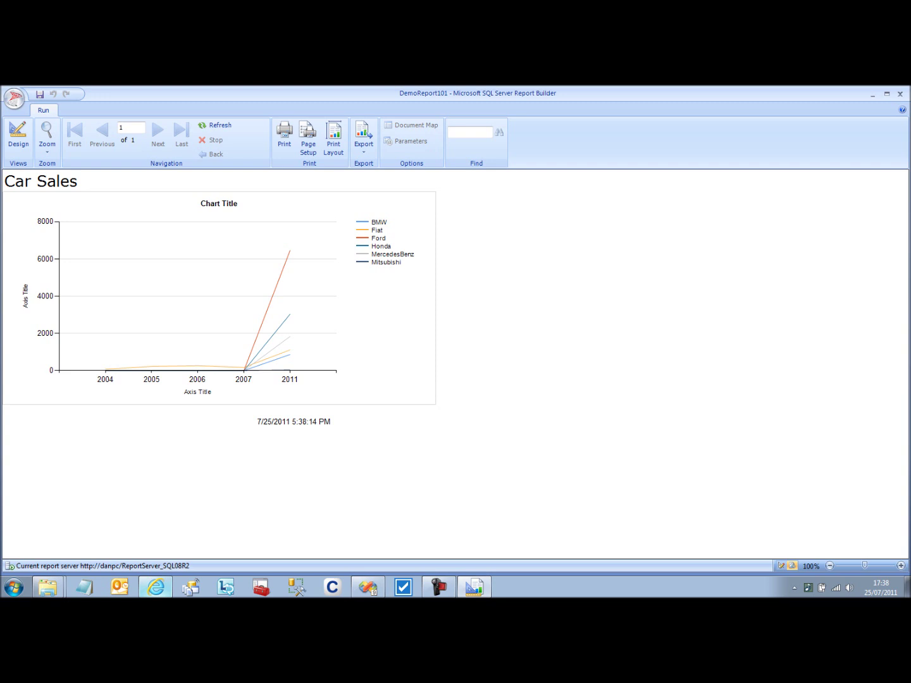
Close Report Builder, refresh the Reports folder in Report Manager and open DemoReport101
left_click(900, 93)
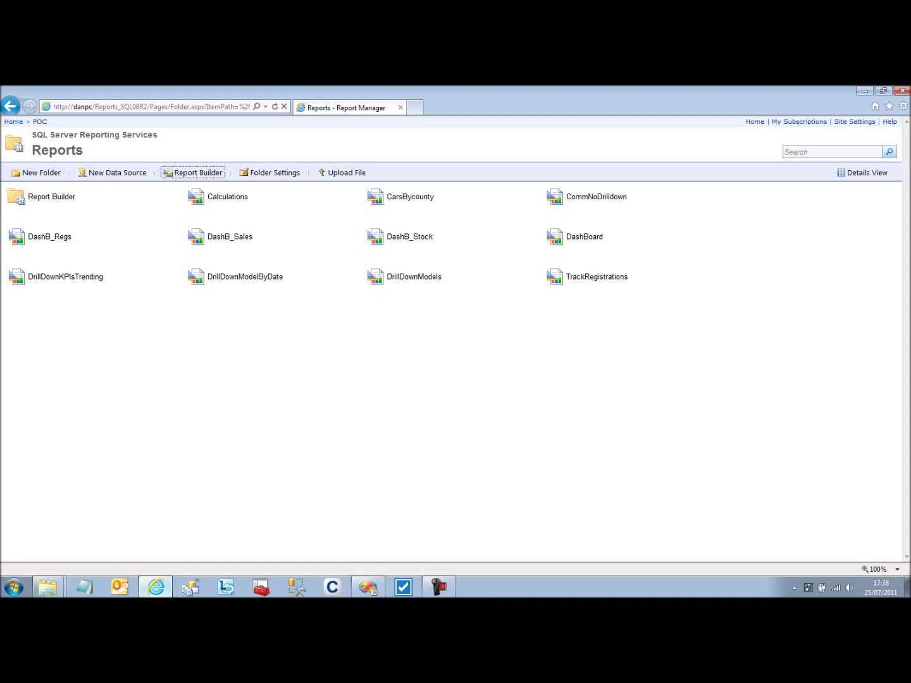
key("F5")
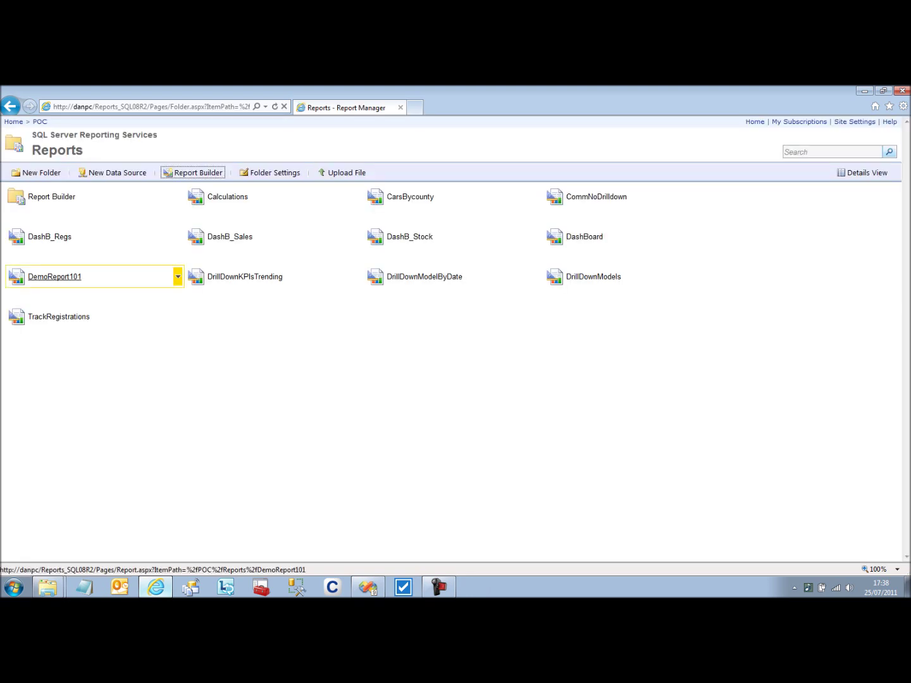
left_click(54, 277)
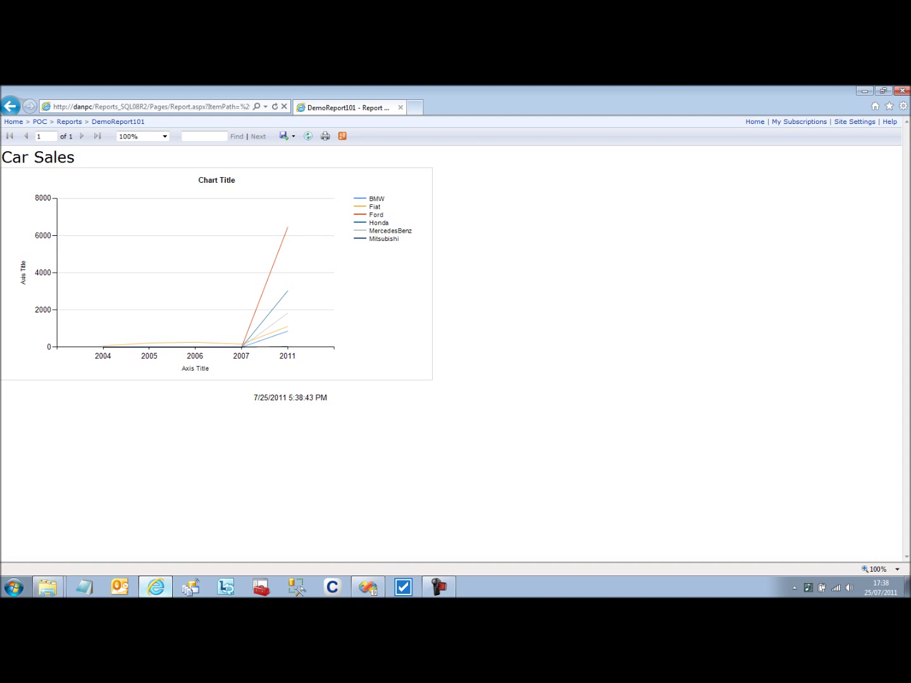
Look over the report's export formats, including Word, and the management options of DemoReport101 in the Reports folder
left_click(284, 136)
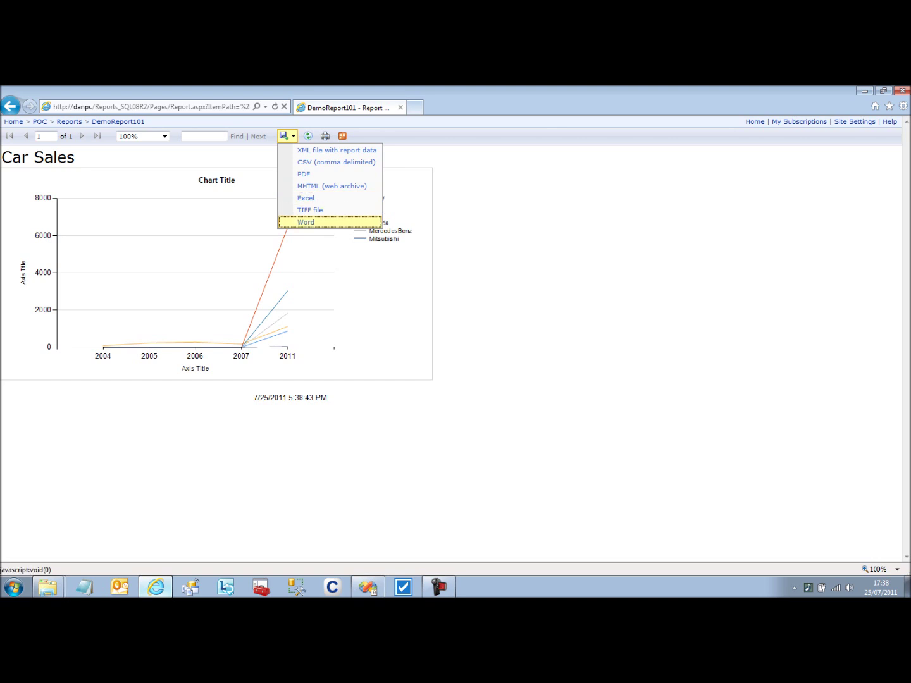
left_click(305, 222)
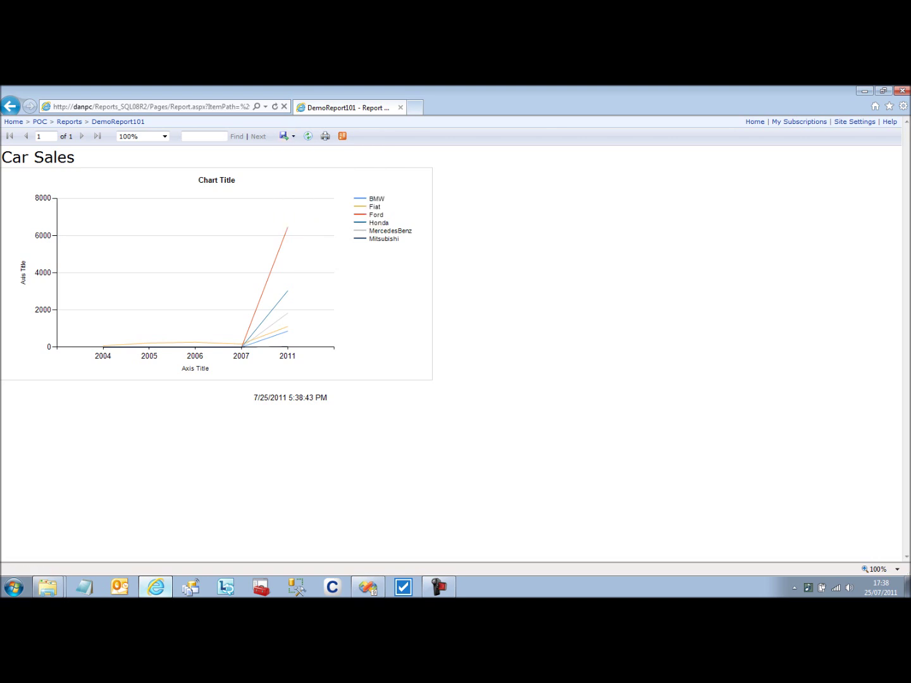
left_click(10, 105)
left_click(178, 277)
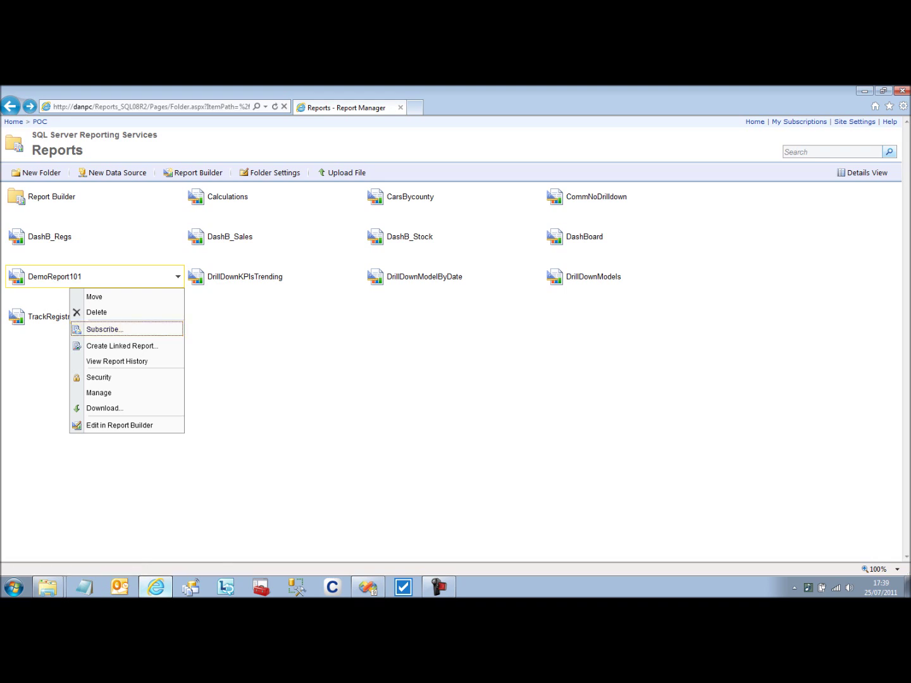
key("Escape")
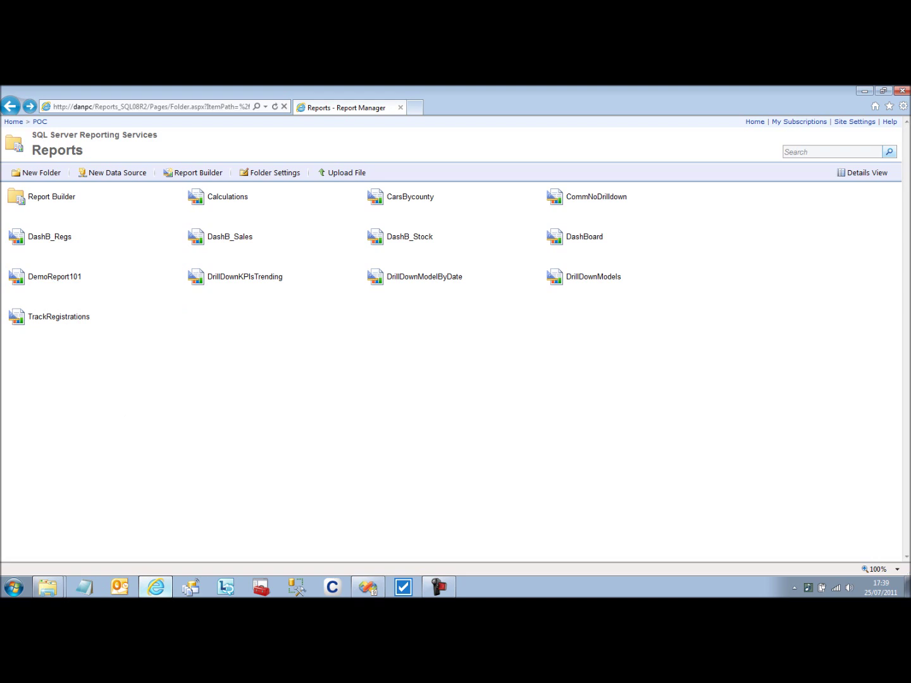
Switch to the ReportsDemo project in Visual Studio and return to the Reports folder in Report Manager
left_click(368, 587)
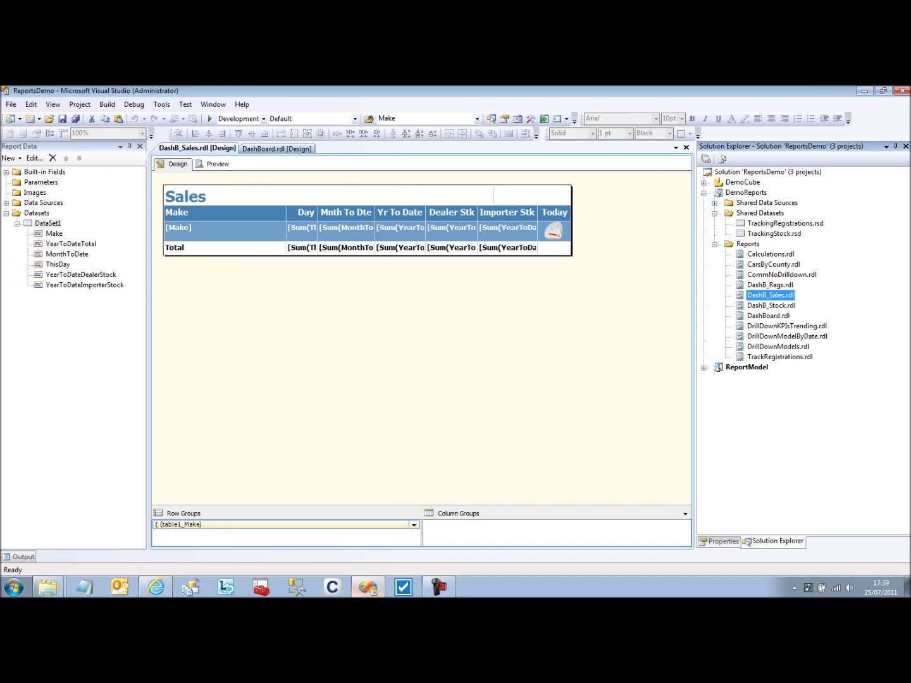
key("alt+Tab")
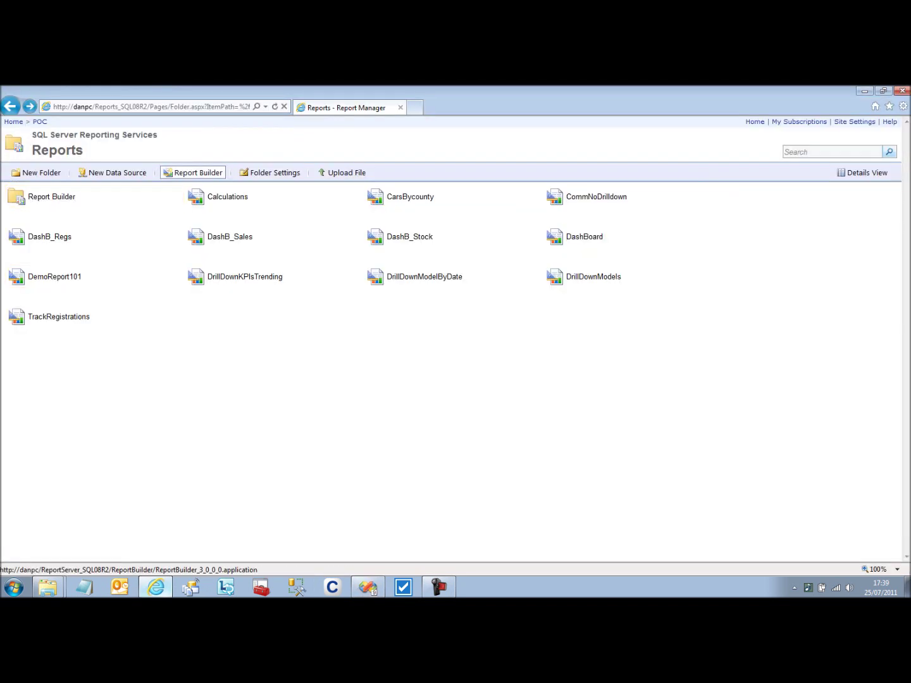